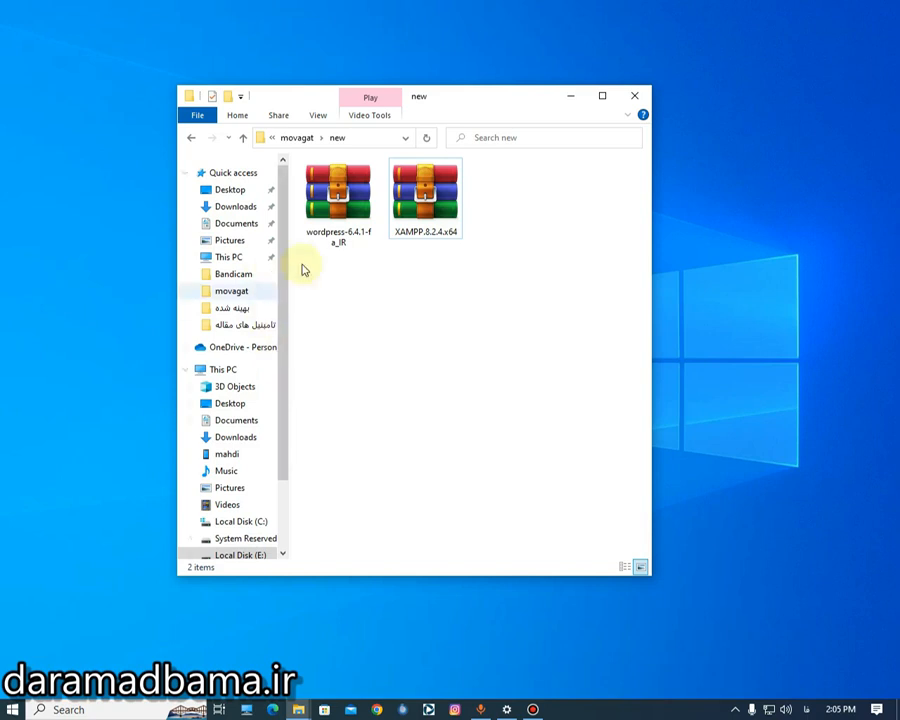
- Open XAMPP.8.2.4.x64.rar in WinRAR, enter its folder, and copy the password from the archive comment
{"action": "left_click", "coordinate": [422, 218]}
{"action": "left_click", "coordinate": [421, 325]}
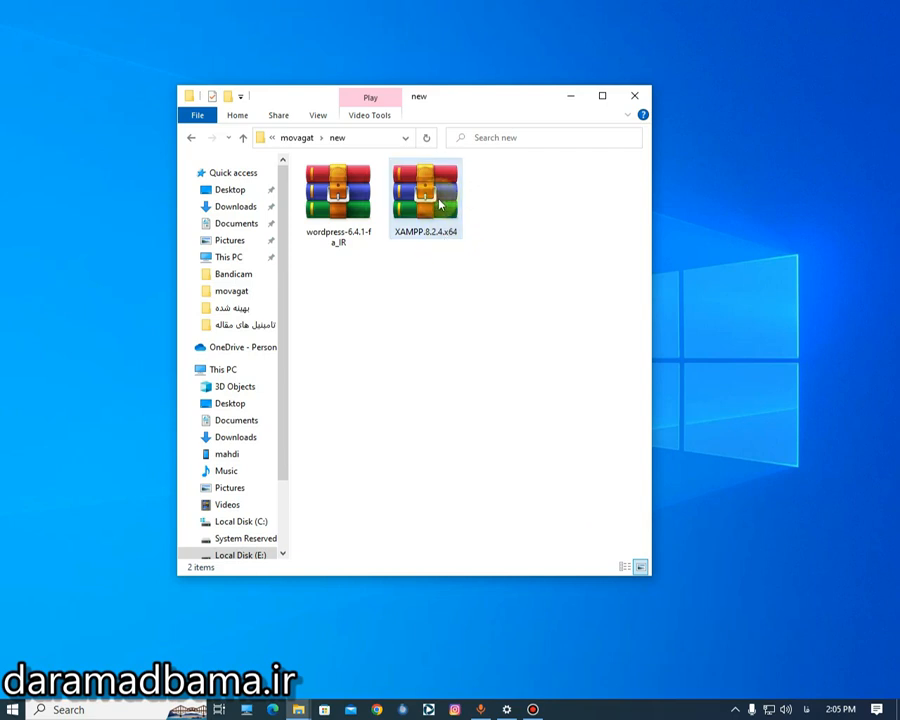
{"action": "left_click", "coordinate": [445, 235]}
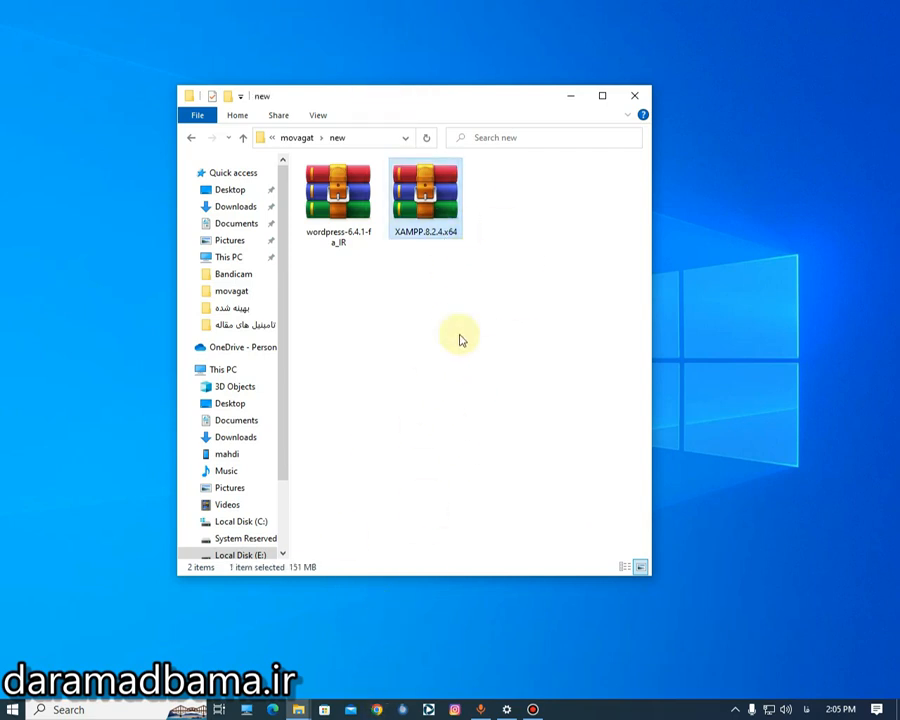
{"action": "double_click", "coordinate": [436, 232]}
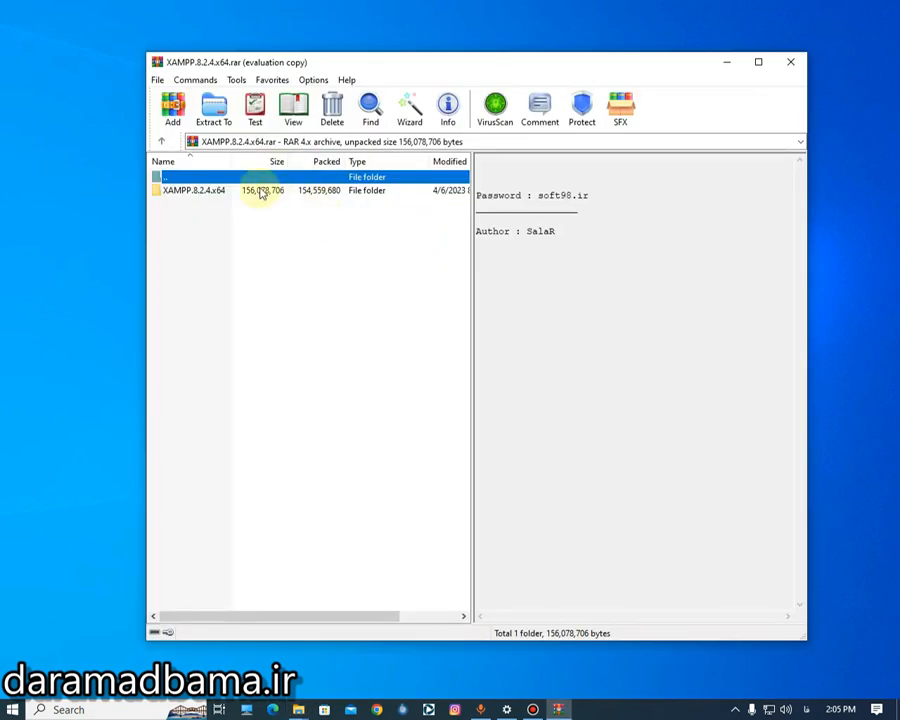
{"action": "double_click", "coordinate": [261, 191]}
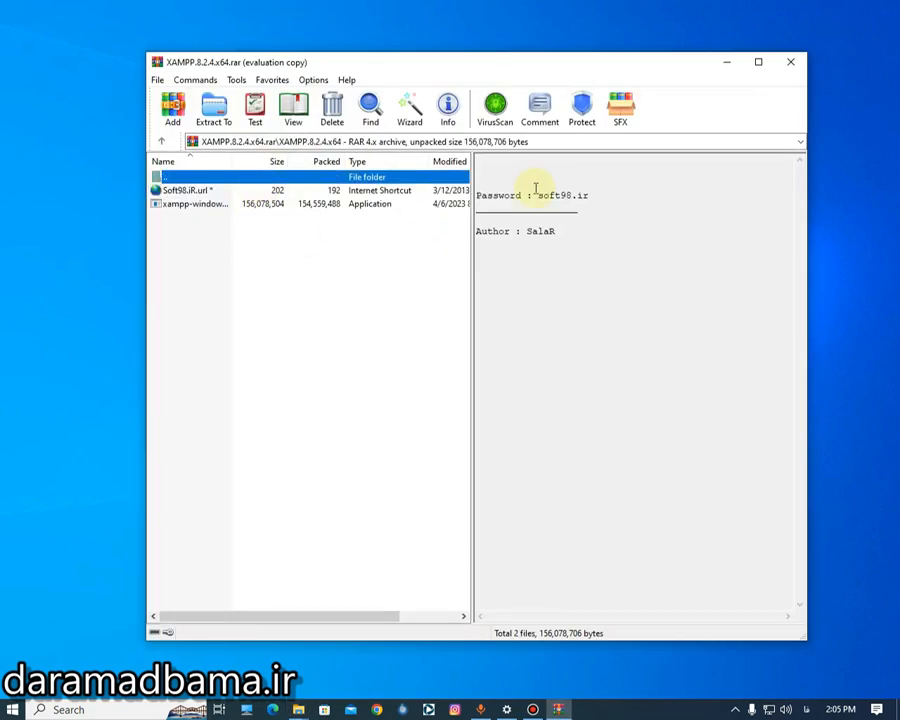
{"action": "left_click", "coordinate": [566, 195]}
{"action": "double_click", "coordinate": [566, 195]}
{"action": "key", "text": "ctrl+c"}
{"action": "right_click", "coordinate": [566, 195]}
{"action": "left_click", "coordinate": [462, 239]}
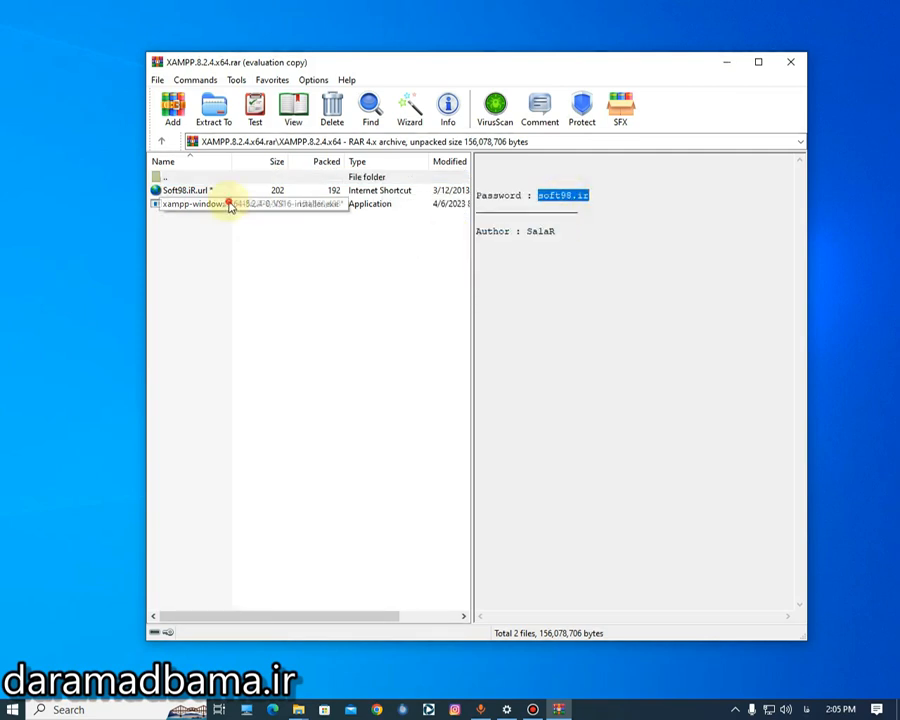
- Launch the xampp-windows installer and unlock it with the pasted password
{"action": "double_click", "coordinate": [230, 203]}
{"action": "right_click", "coordinate": [418, 310]}
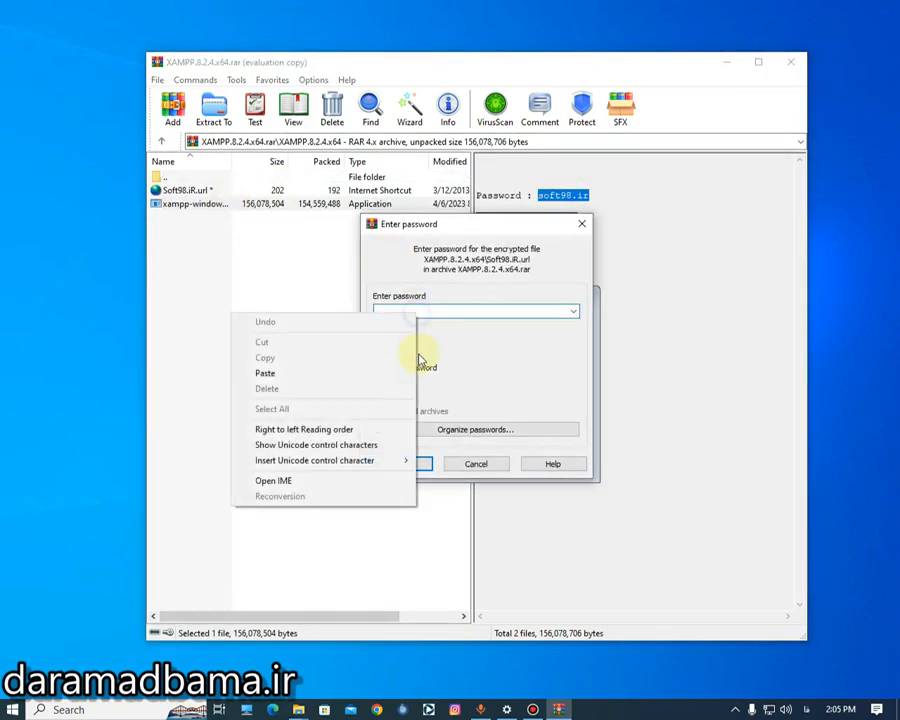
{"action": "left_click", "coordinate": [364, 375]}
{"action": "left_click", "coordinate": [399, 463]}
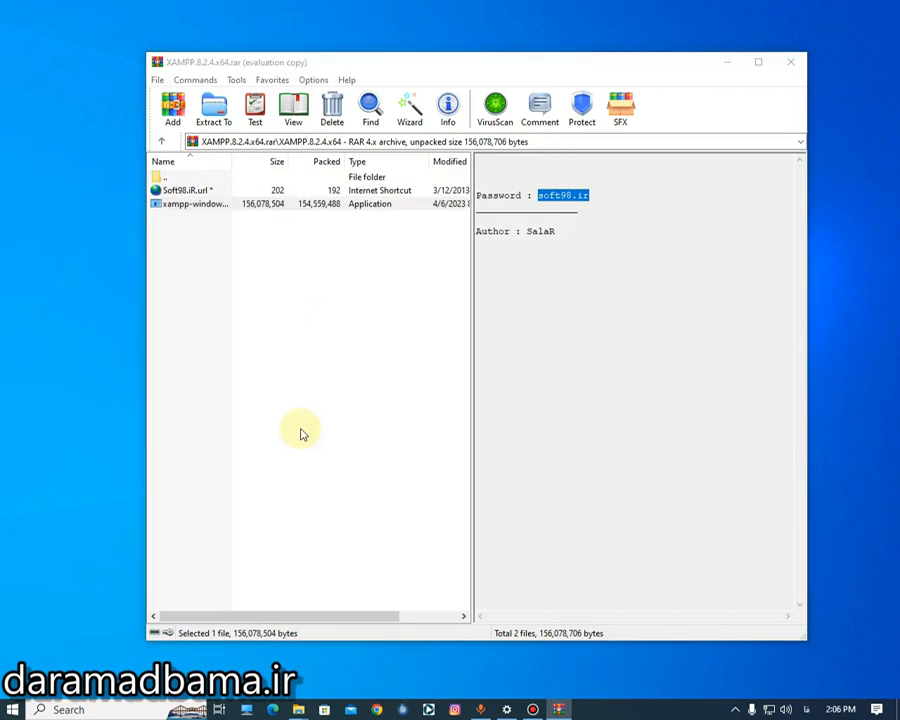
- Dismiss the UAC warning and step through XAMPP Setup keeping the default components
{"action": "left_click", "coordinate": [555, 415]}
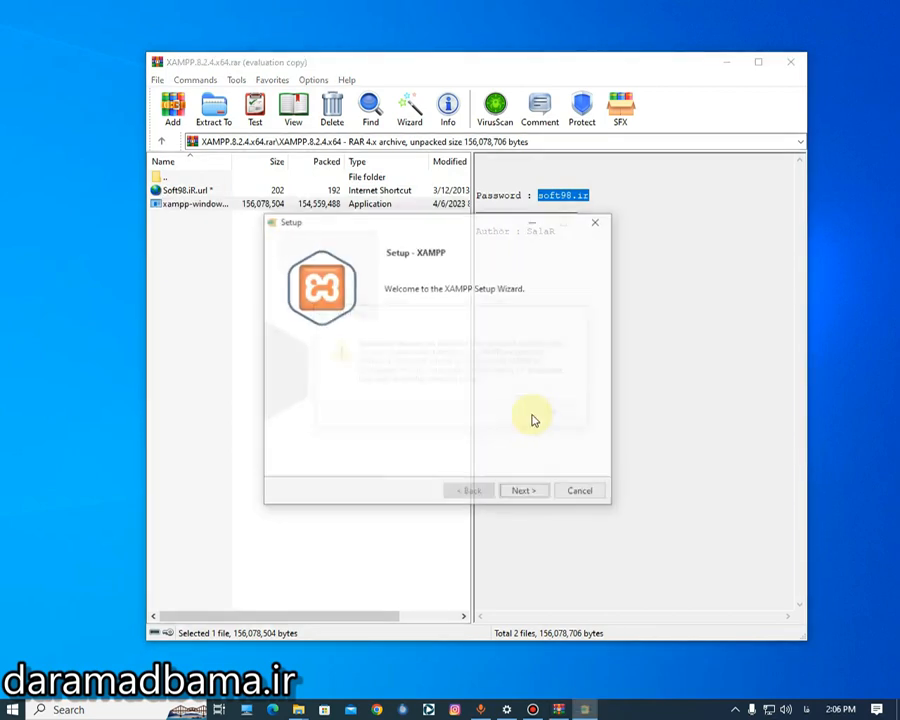
{"action": "left_click", "coordinate": [518, 489]}
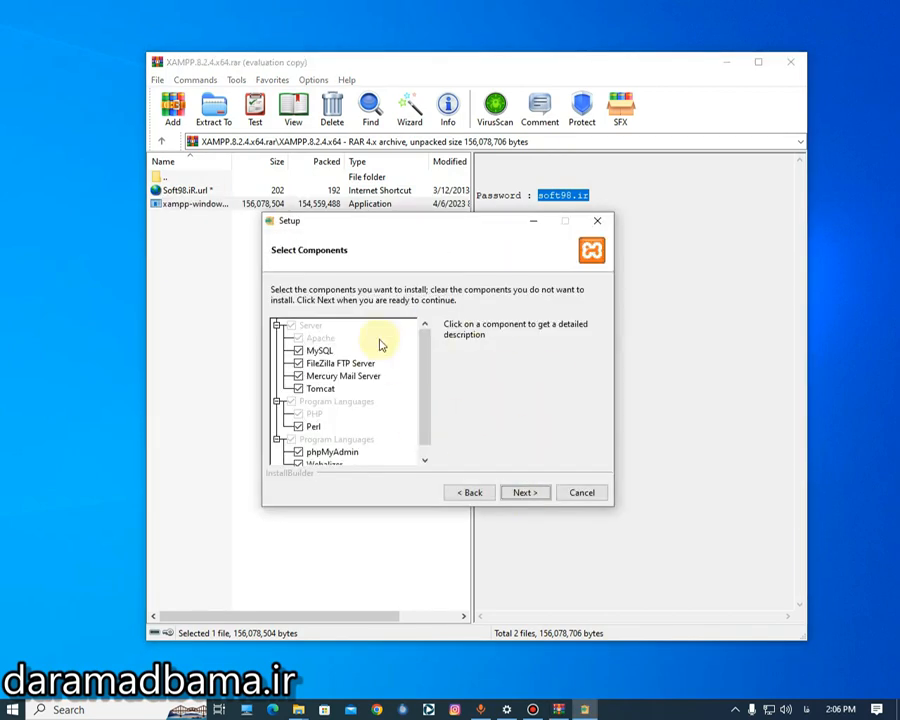
{"action": "left_click_drag", "start_coordinate": [426, 365], "coordinate": [418, 311]}
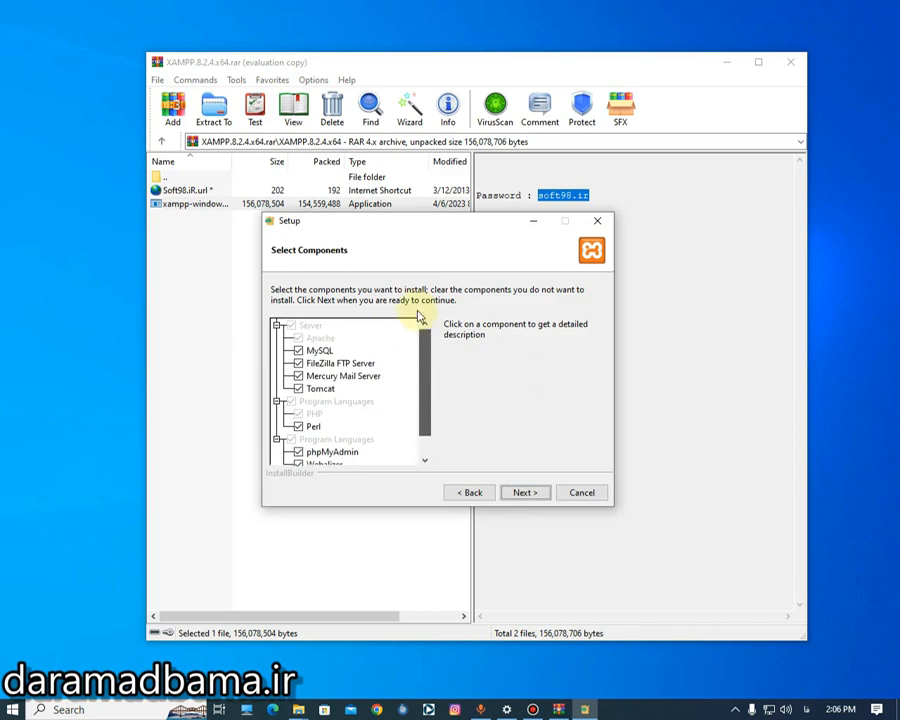
{"action": "left_click", "coordinate": [527, 492]}
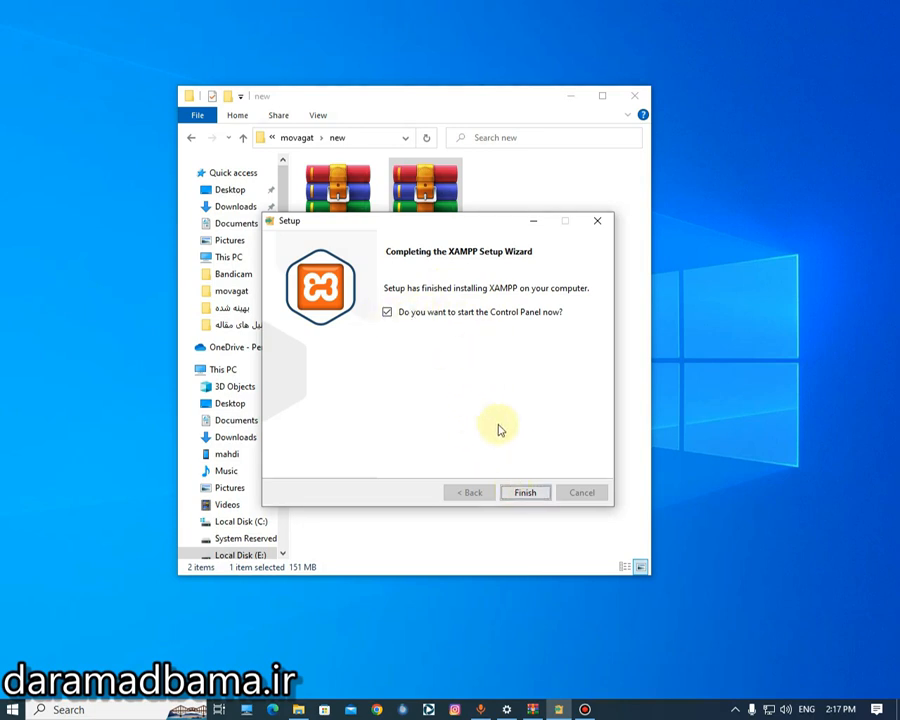
- Finish setup to launch XAMPP Control Panel v3.3.0, move it lower, and minimize File Explorer
{"action": "left_click", "coordinate": [526, 493]}
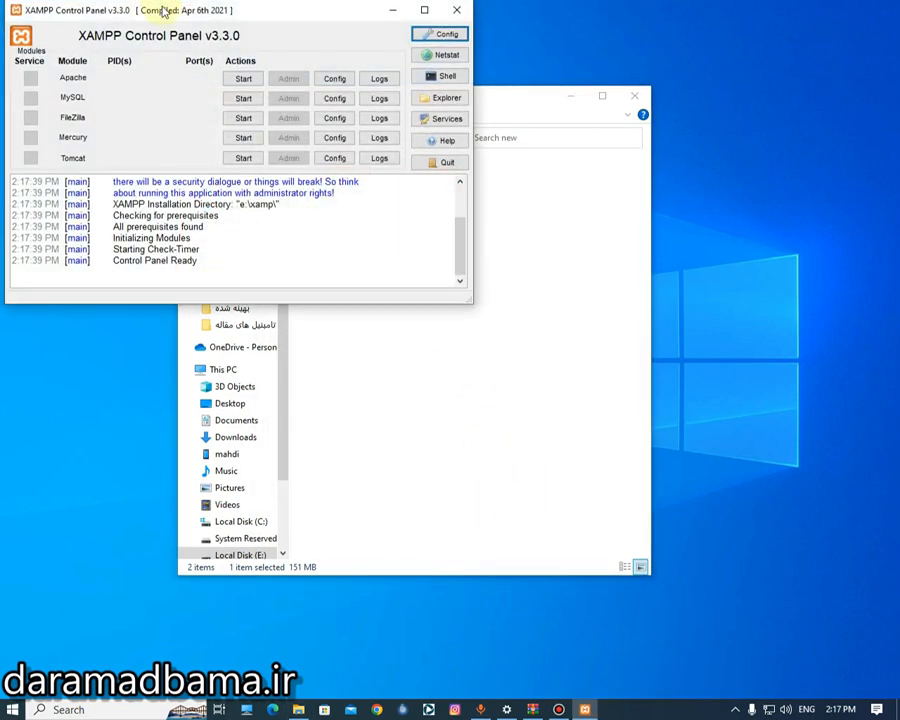
{"action": "left_click_drag", "start_coordinate": [190, 40], "coordinate": [283, 74]}
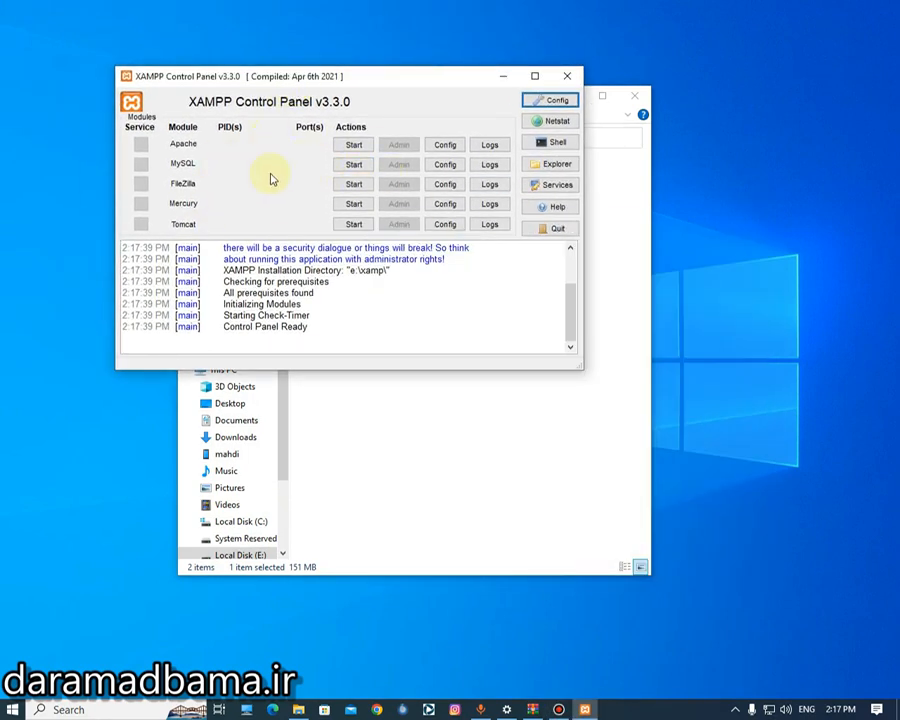
{"action": "left_click", "coordinate": [612, 130]}
{"action": "left_click", "coordinate": [566, 98]}
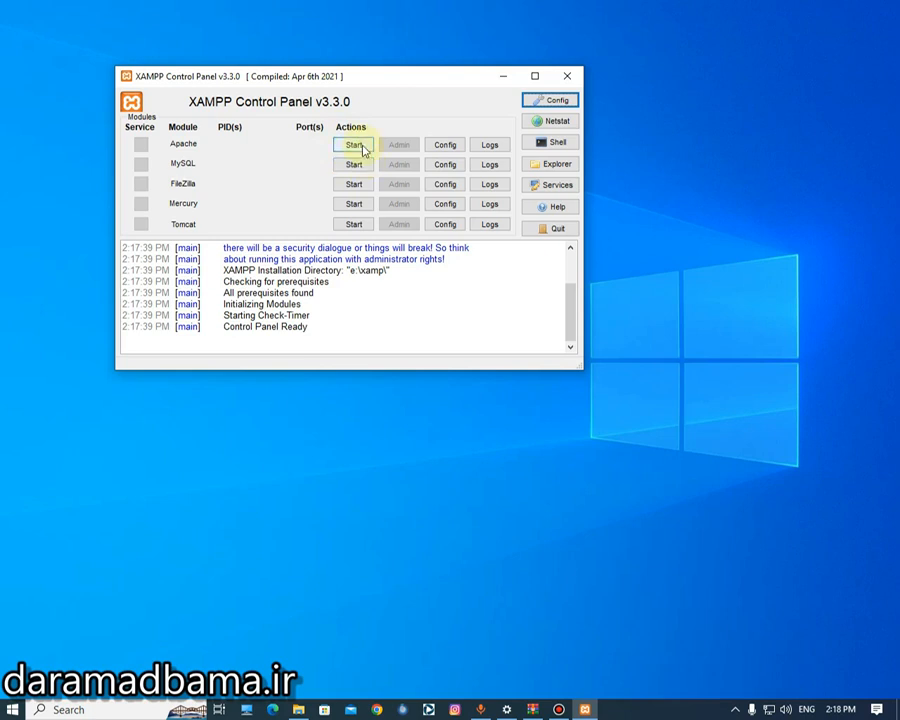
- Start Apache, MySQL, FileZilla, Mercury and Tomcat, cancelling each Windows Firewall alert
{"action": "left_click", "coordinate": [358, 145]}
{"action": "left_click", "coordinate": [356, 164]}
{"action": "left_click", "coordinate": [364, 187]}
{"action": "left_click", "coordinate": [595, 476]}
{"action": "left_click", "coordinate": [598, 478]}
{"action": "left_click", "coordinate": [598, 478]}
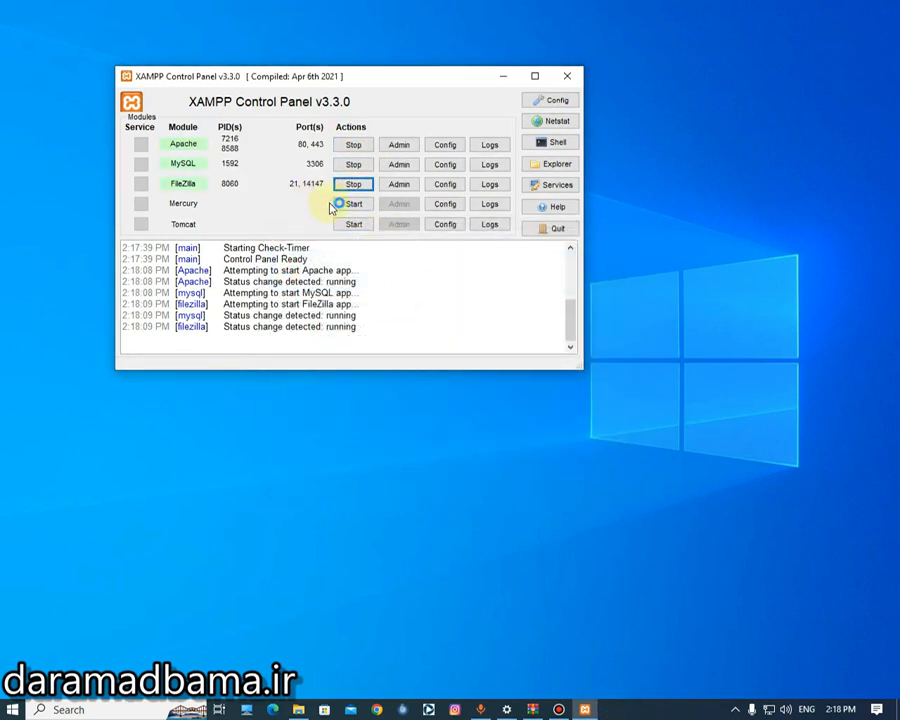
{"action": "left_click", "coordinate": [350, 204]}
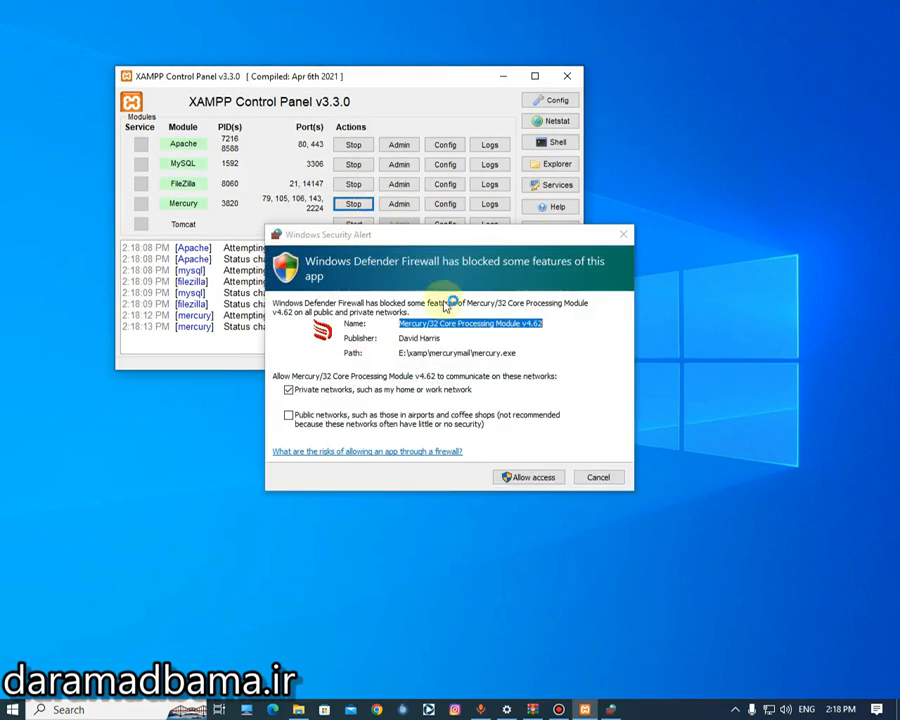
{"action": "left_click", "coordinate": [596, 476]}
{"action": "left_click", "coordinate": [352, 225]}
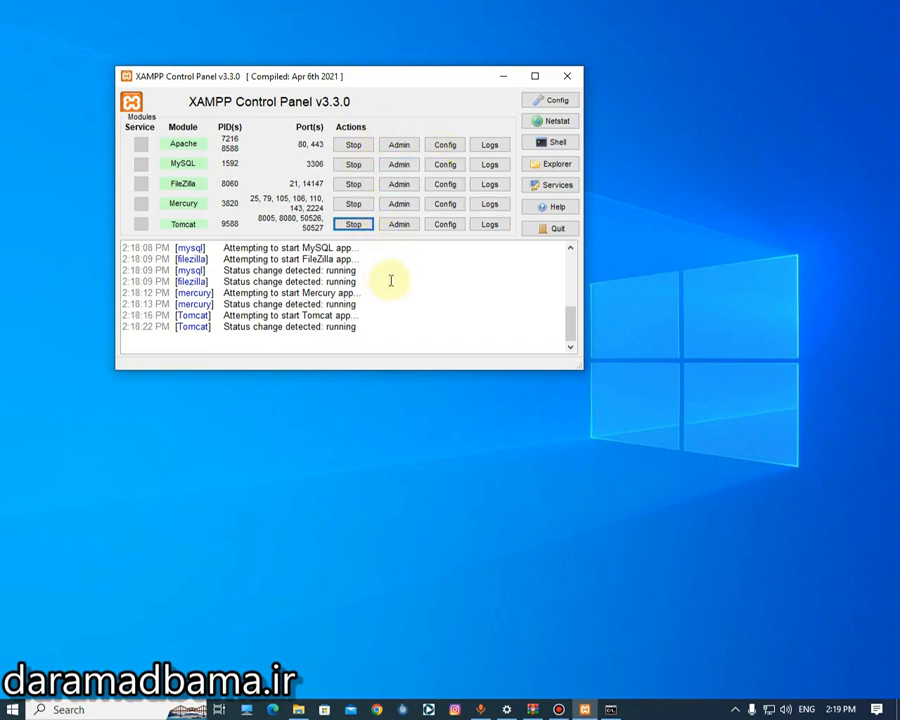
- Centre the control panel, bring the downloads folder forward, and search for the xamp installation folder
{"action": "left_click_drag", "start_coordinate": [416, 80], "coordinate": [430, 177]}
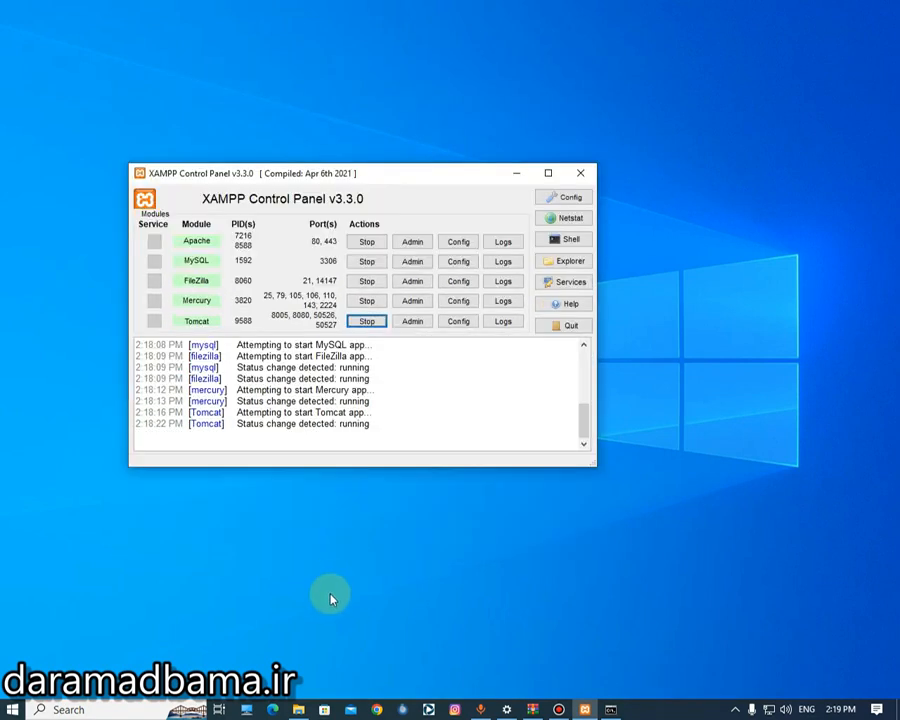
{"action": "mouse_move", "coordinate": [298, 708]}
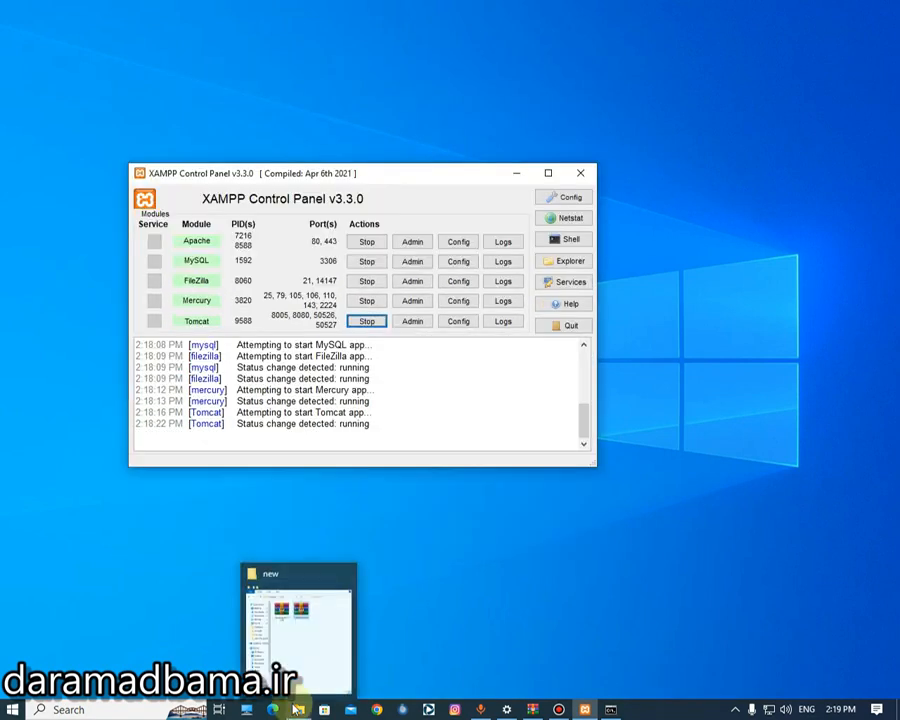
{"action": "left_click", "coordinate": [307, 639]}
{"action": "left_click", "coordinate": [362, 245]}
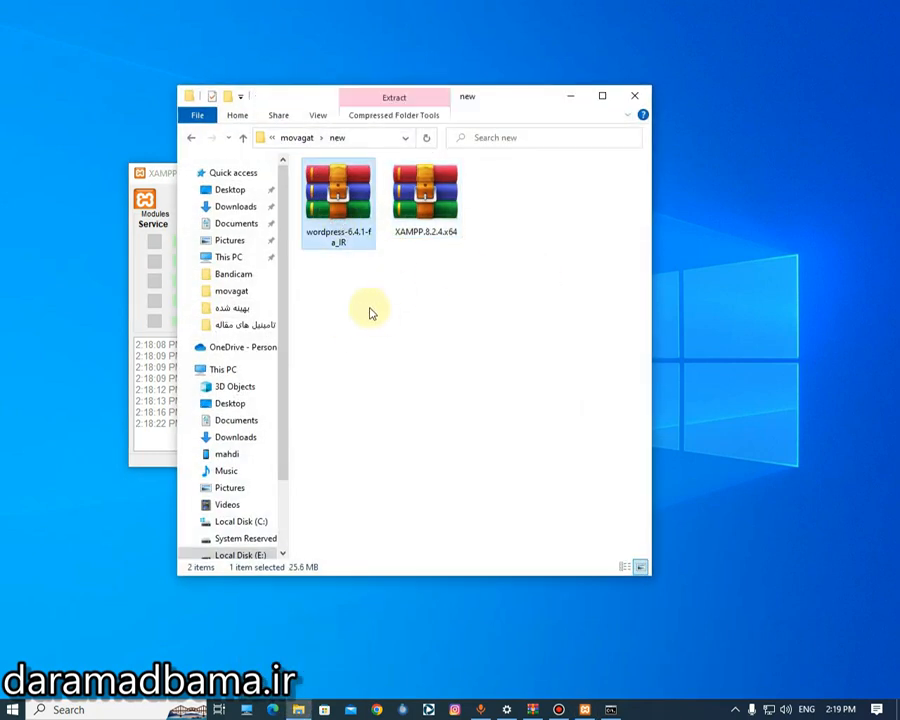
{"action": "left_click", "coordinate": [393, 357]}
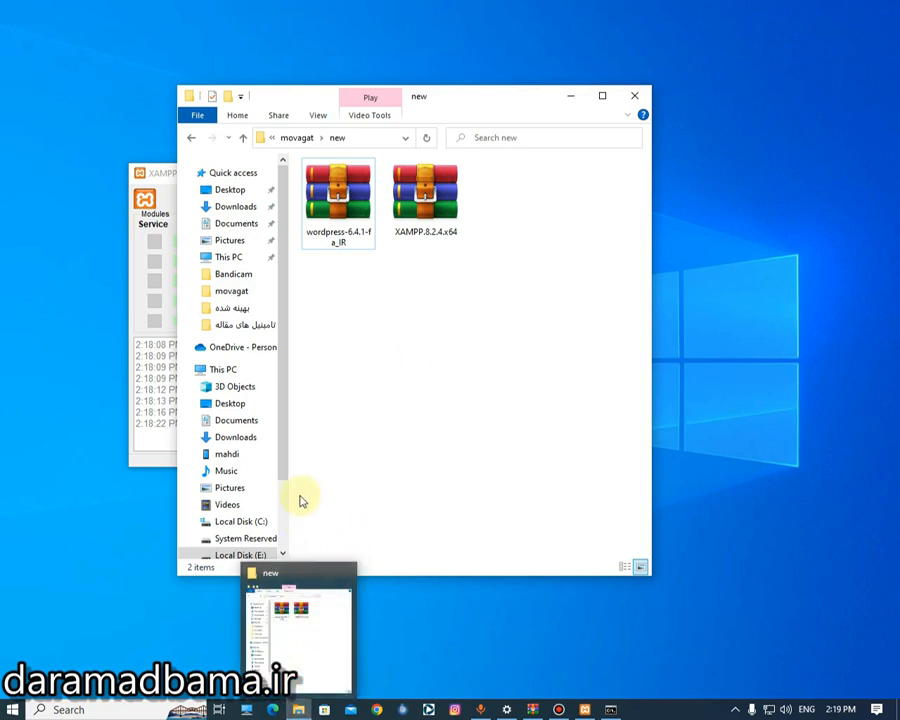
{"action": "left_click", "coordinate": [70, 709]}
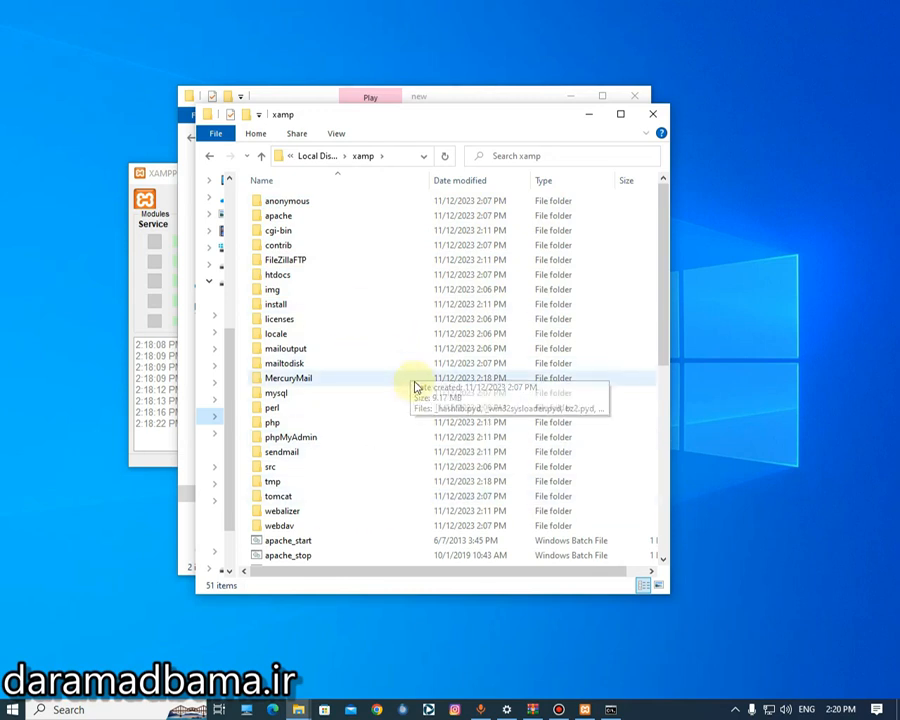
- Create a new folder named sites inside htdocs and recentre the XAMPP Control Panel
{"action": "left_click", "coordinate": [316, 276]}
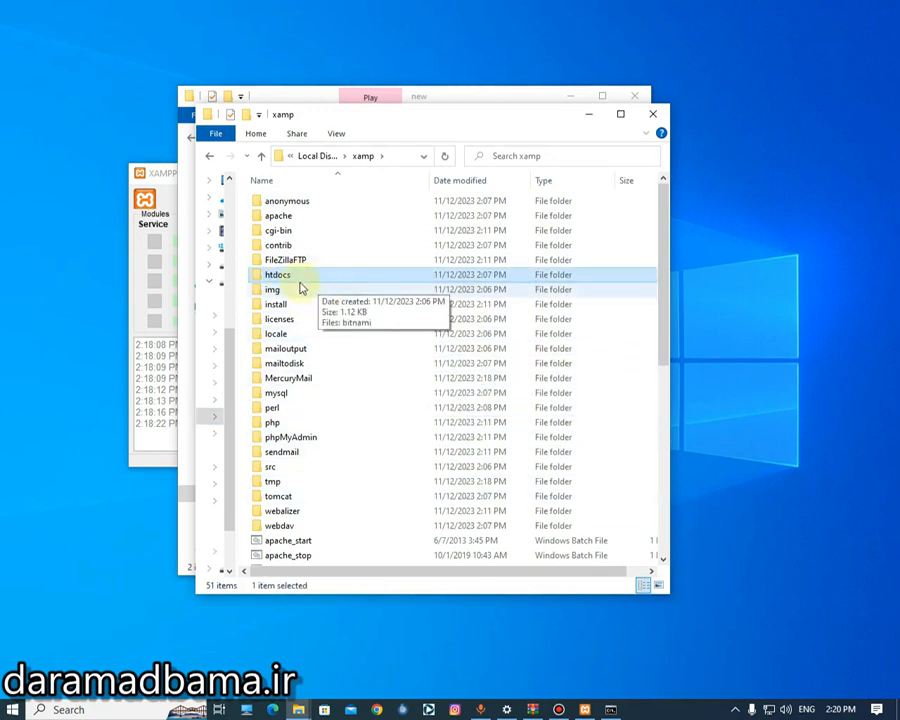
{"action": "double_click", "coordinate": [302, 280]}
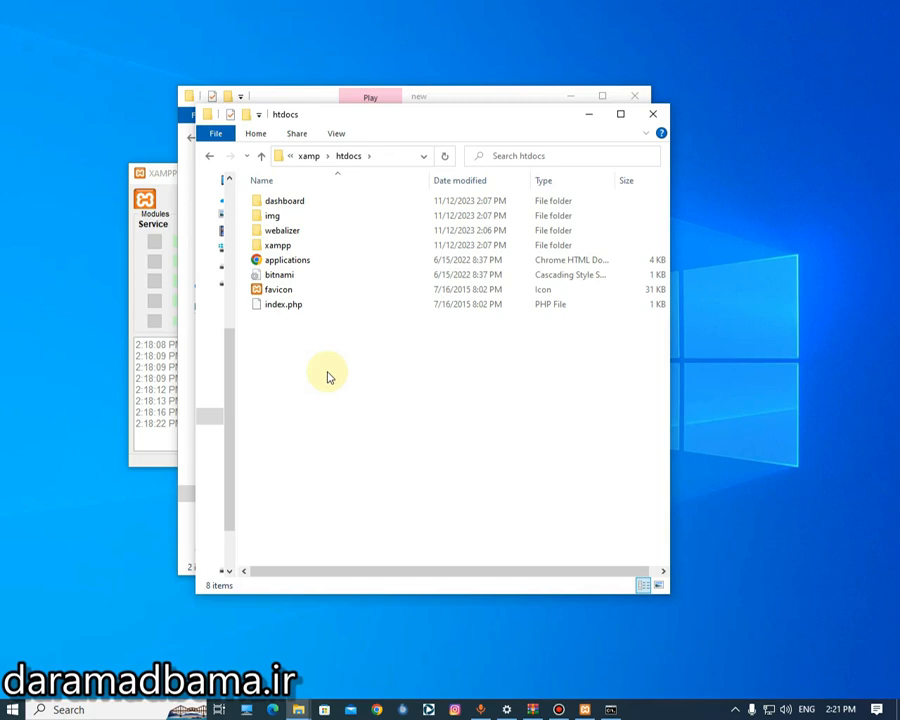
{"action": "right_click", "coordinate": [329, 377]}
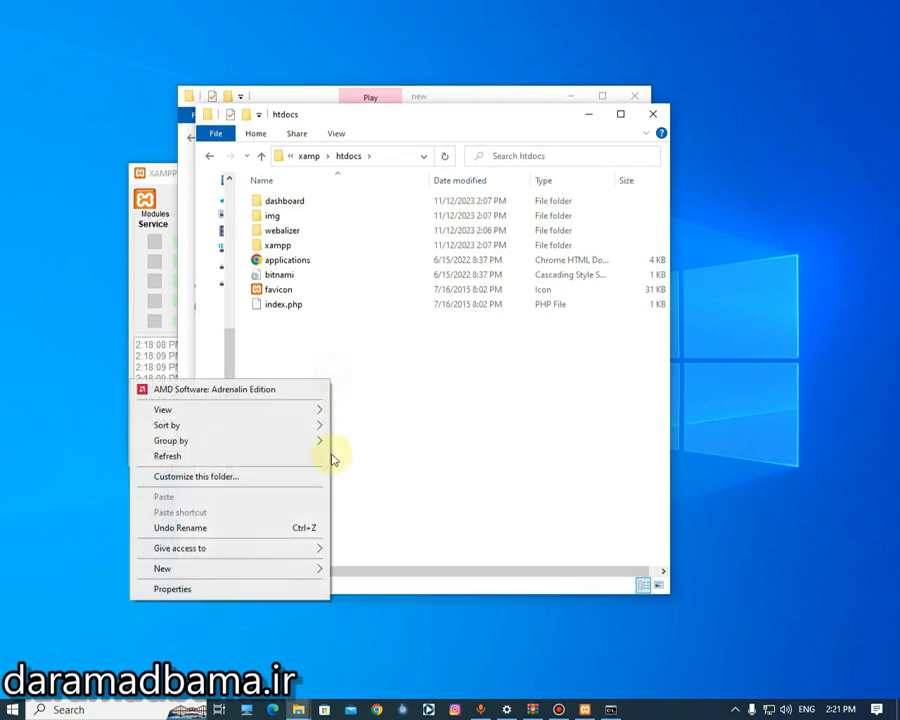
{"action": "mouse_move", "coordinate": [293, 569]}
{"action": "left_click", "coordinate": [364, 570]}
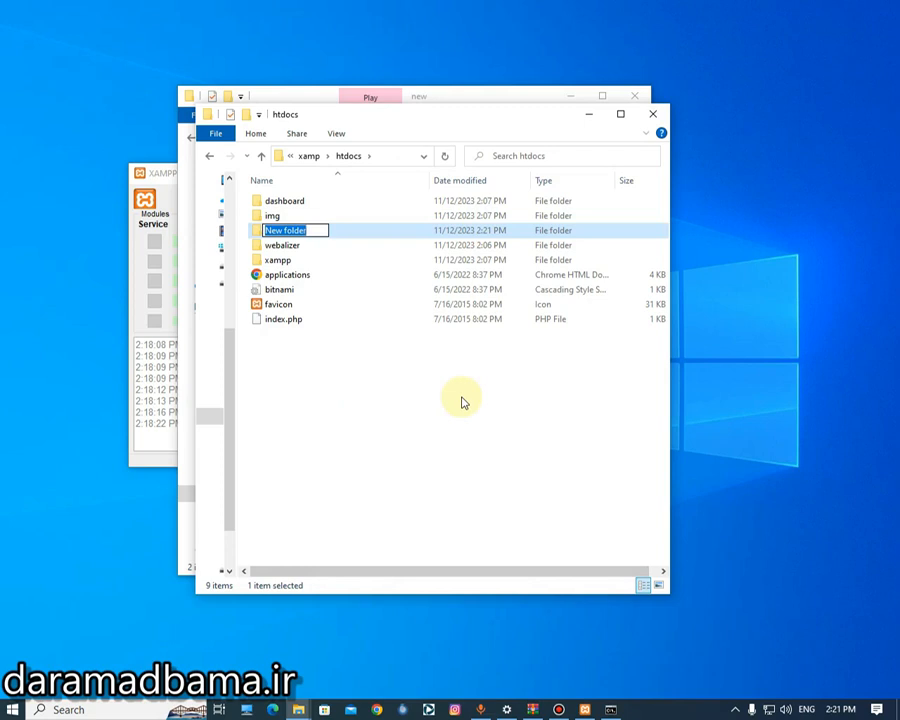
{"action": "type", "text": "sites"}
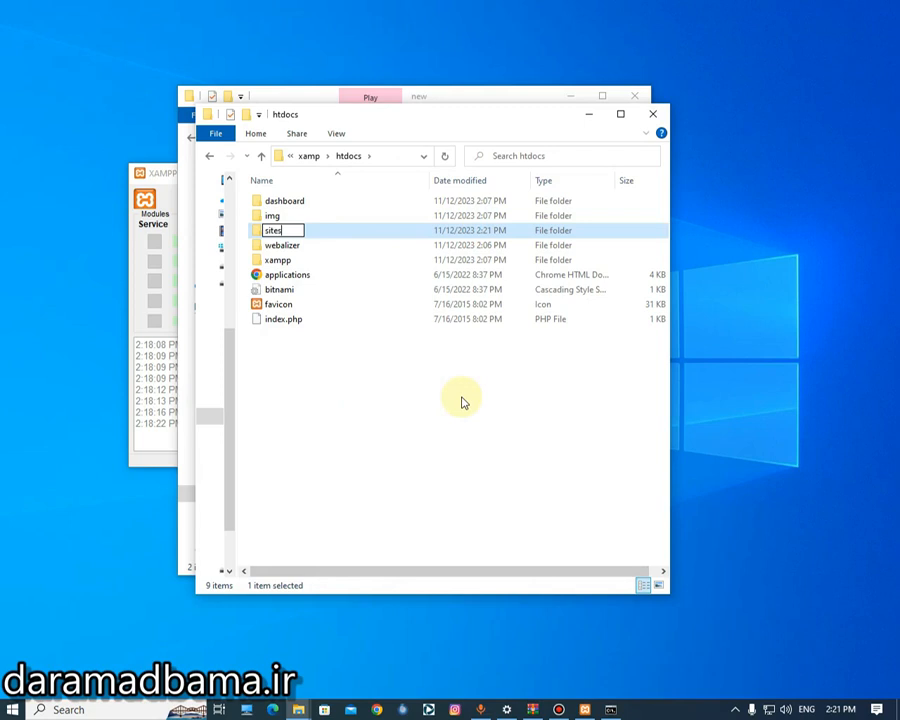
{"action": "key", "text": "Return"}
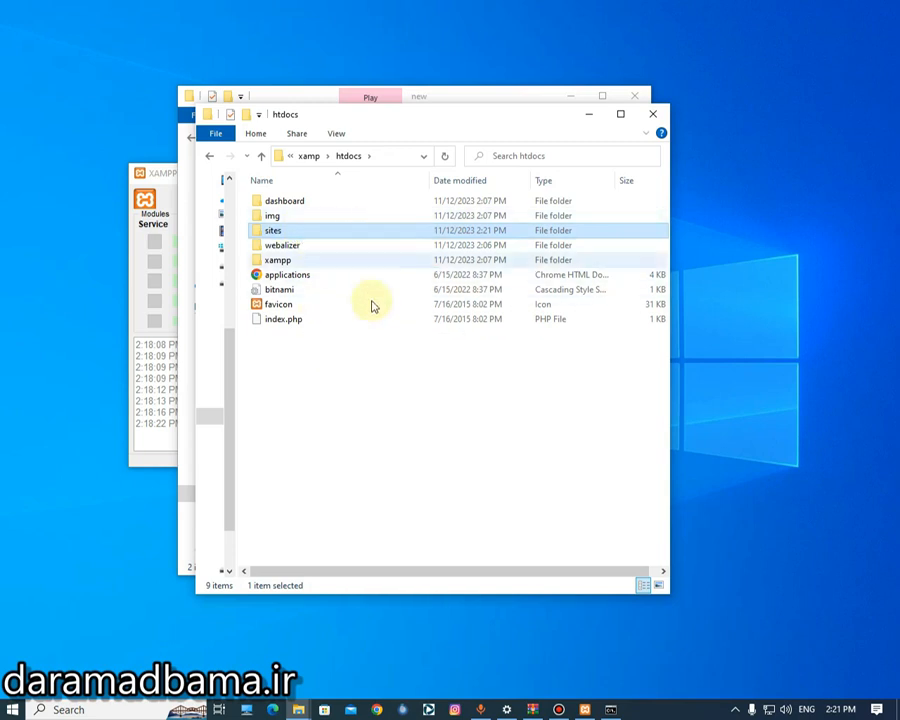
{"action": "left_click_drag", "start_coordinate": [163, 180], "coordinate": [328, 212]}
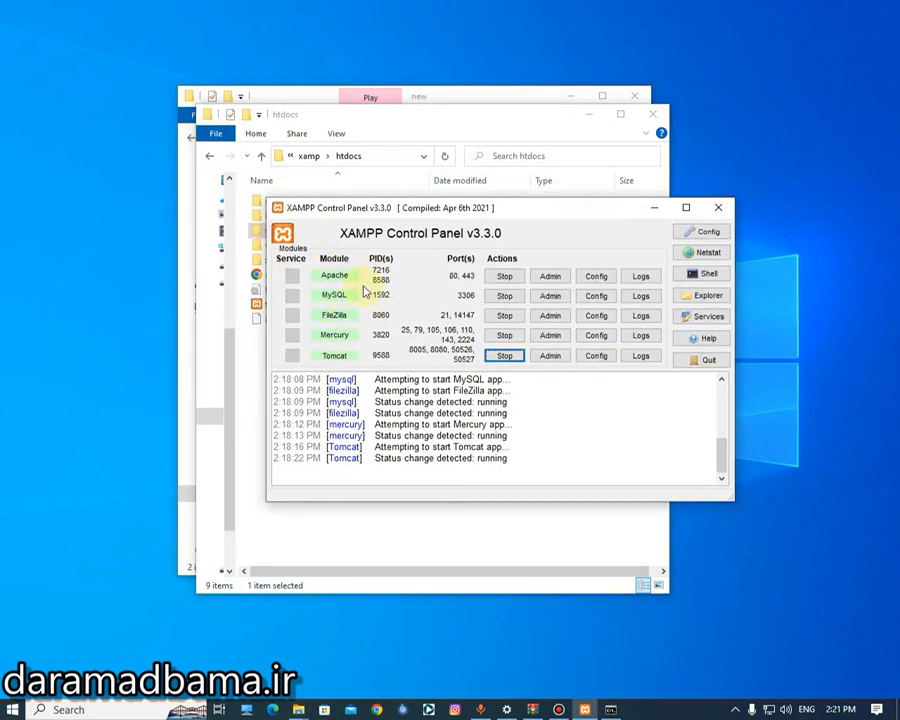
- Launch Chrome and enter localhost/ in a new tab's address bar
{"action": "left_click", "coordinate": [378, 709]}
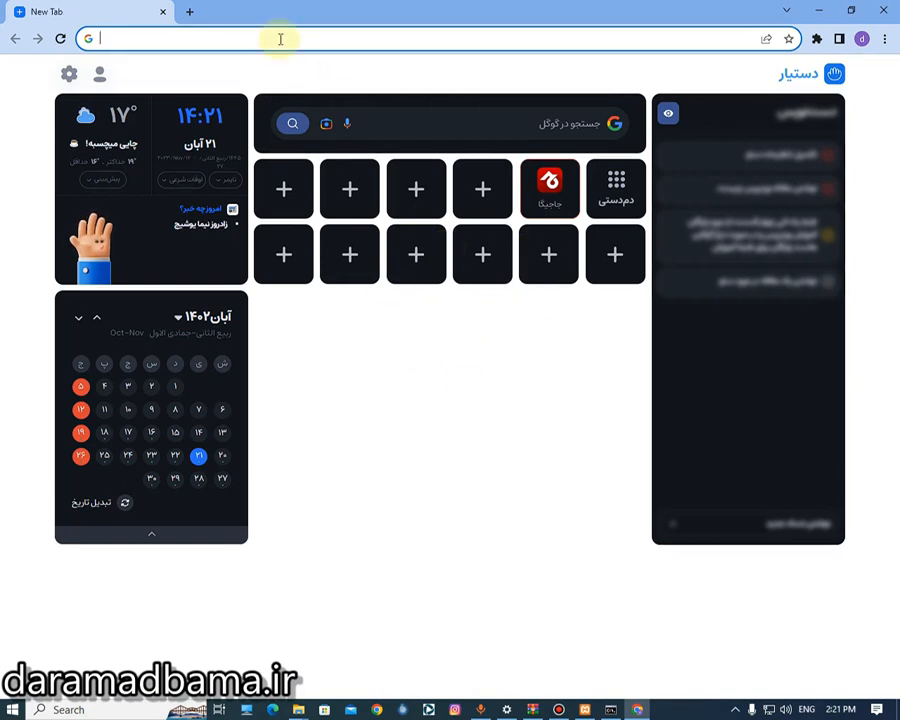
{"action": "type", "text": "lo"}
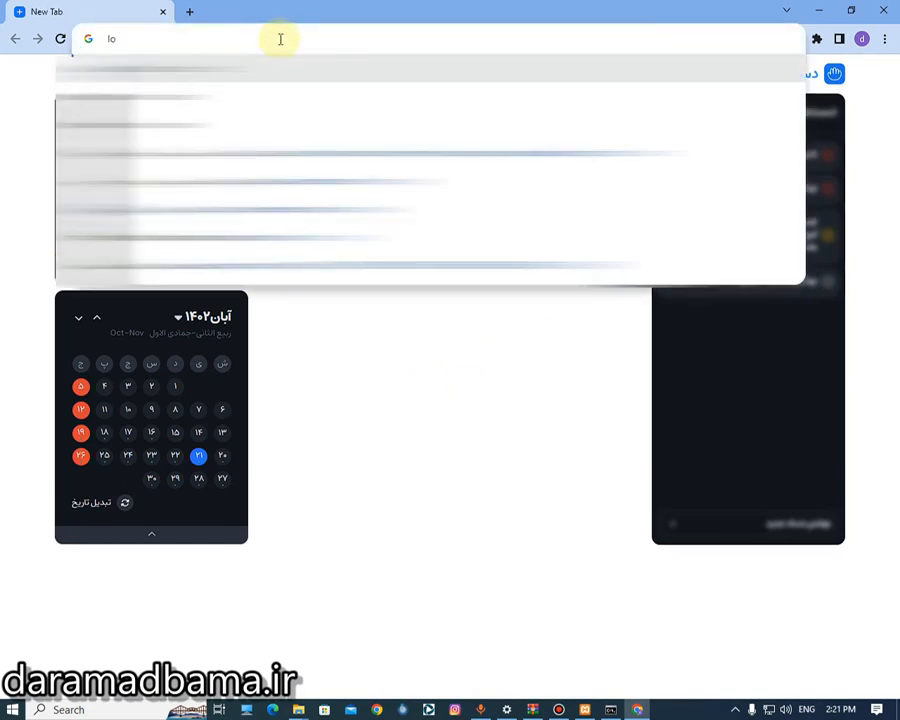
{"action": "type", "text": "calhost/"}
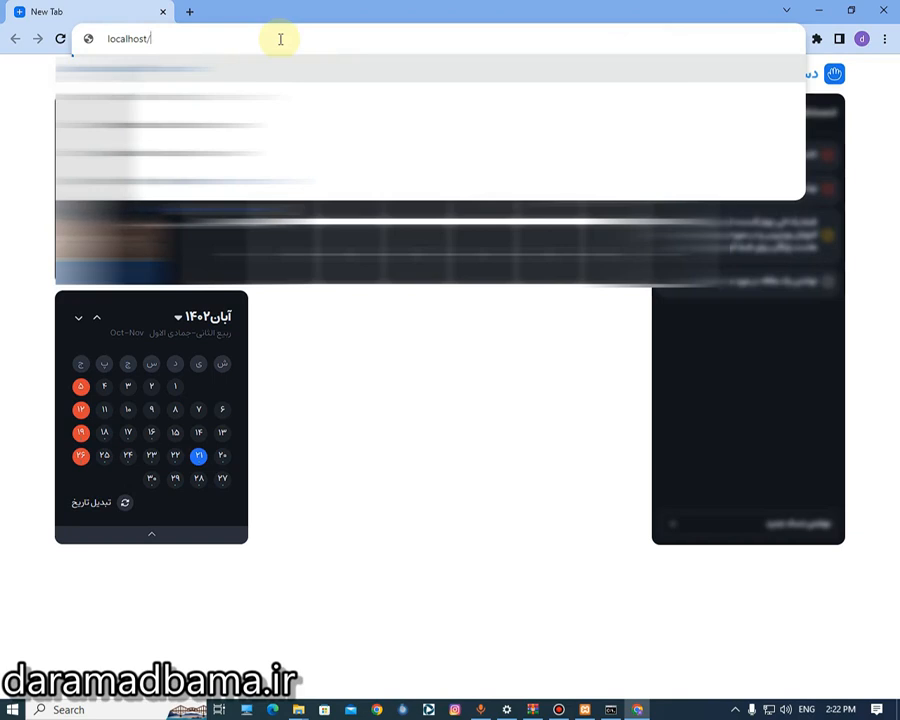
- Open the sites folder inside htdocs in File Explorer
{"action": "left_click", "coordinate": [816, 11]}
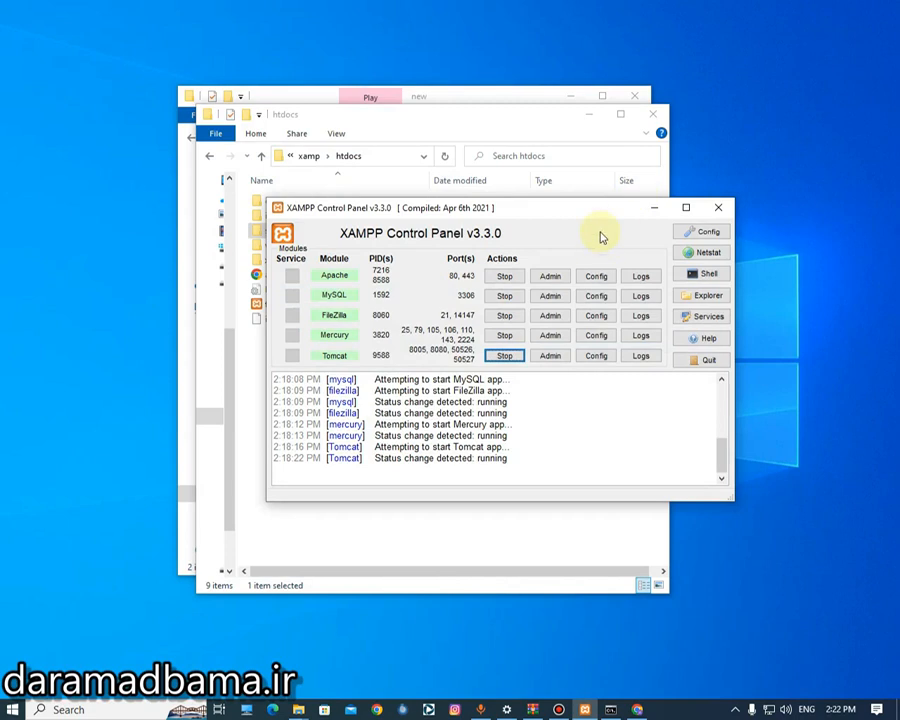
{"action": "left_click", "coordinate": [480, 131]}
{"action": "left_click", "coordinate": [373, 240]}
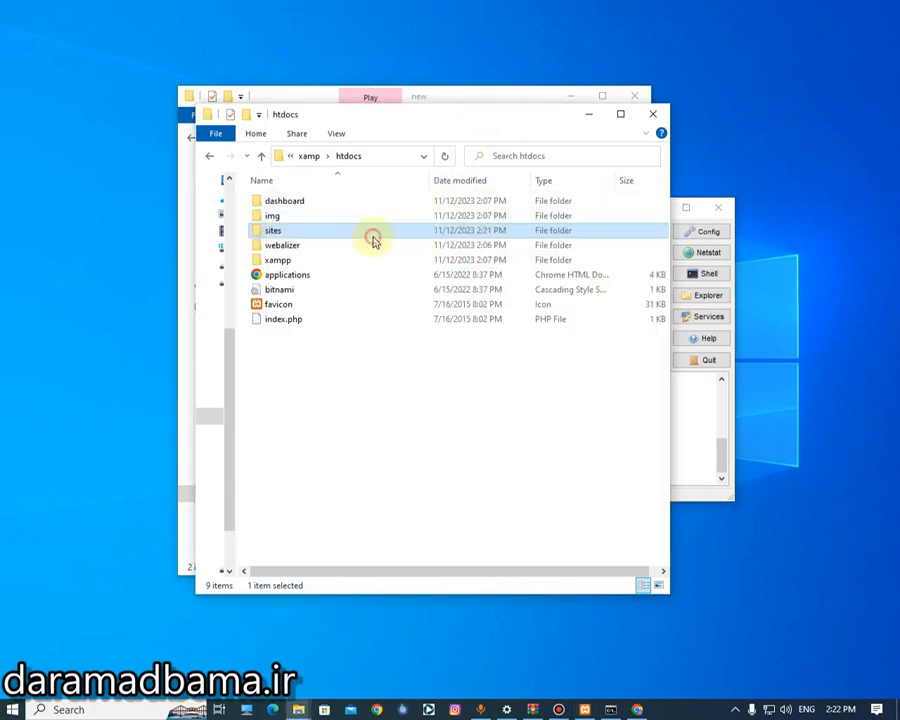
{"action": "double_click", "coordinate": [373, 240]}
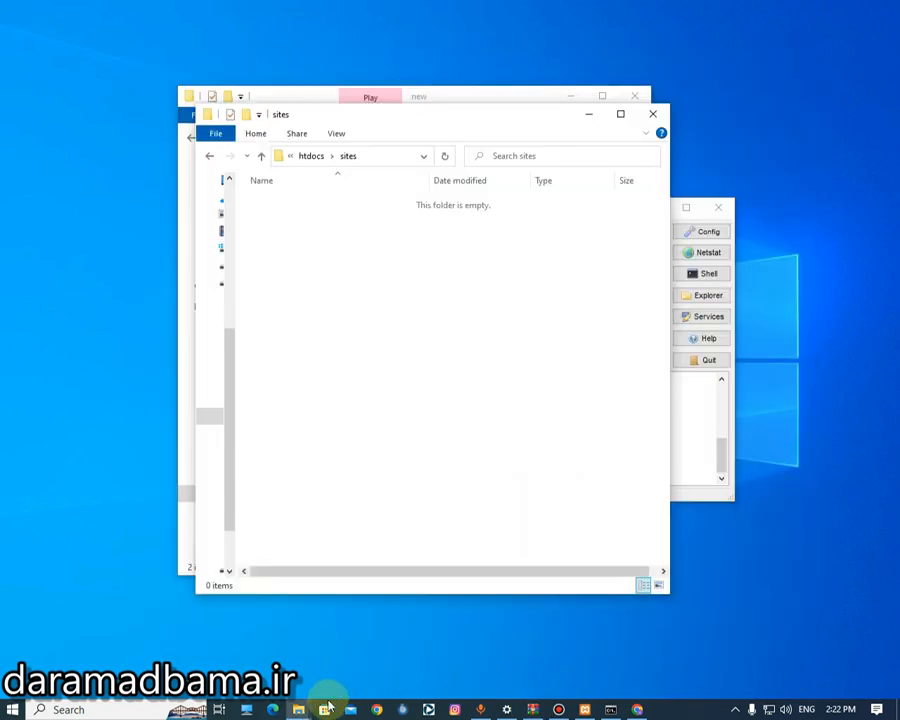
- Open the WordPress zip in WinRAR and move everything in its wordpress folder into sites
{"action": "mouse_move", "coordinate": [297, 706]}
{"action": "left_click", "coordinate": [257, 645]}
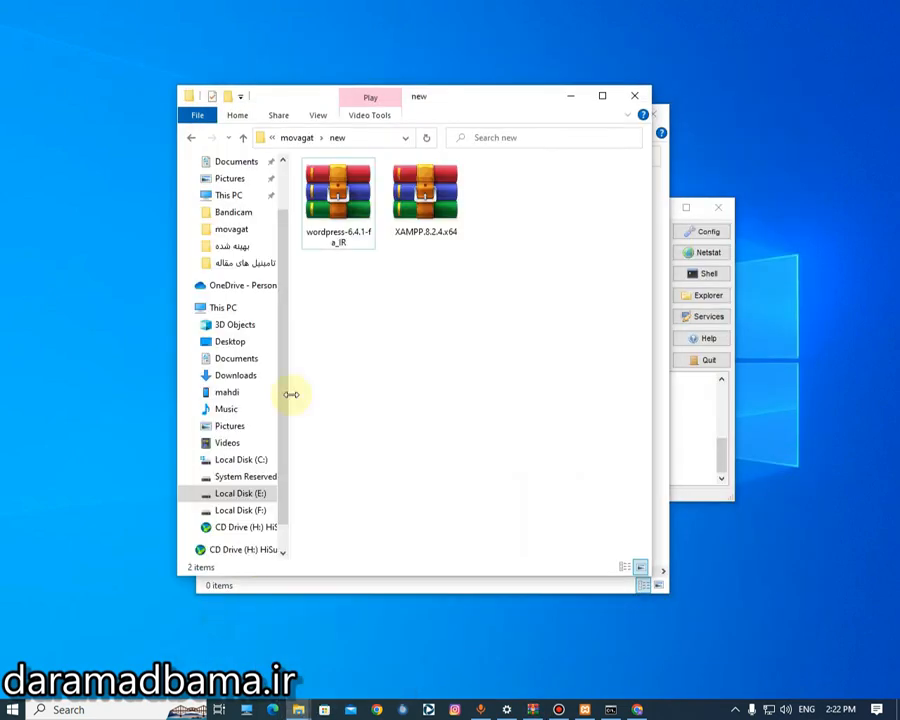
{"action": "left_click_drag", "start_coordinate": [316, 104], "coordinate": [572, 112]}
{"action": "double_click", "coordinate": [593, 207]}
{"action": "double_click", "coordinate": [293, 190]}
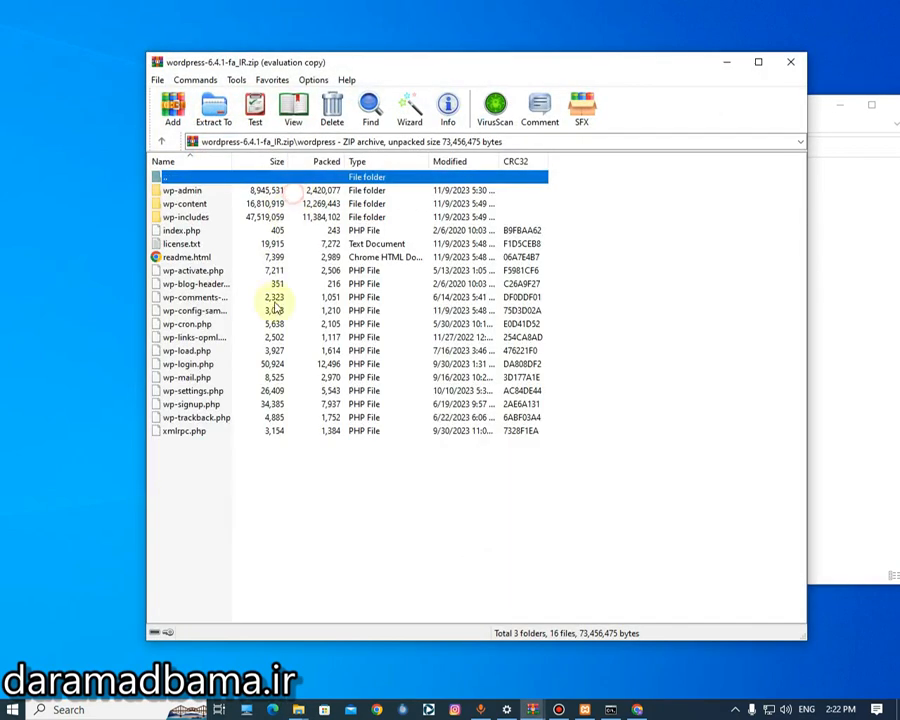
{"action": "key", "text": "ctrl+a"}
{"action": "left_click_drag", "start_coordinate": [240, 60], "coordinate": [590, 56]}
{"action": "left_click_drag", "start_coordinate": [596, 300], "coordinate": [382, 326]}
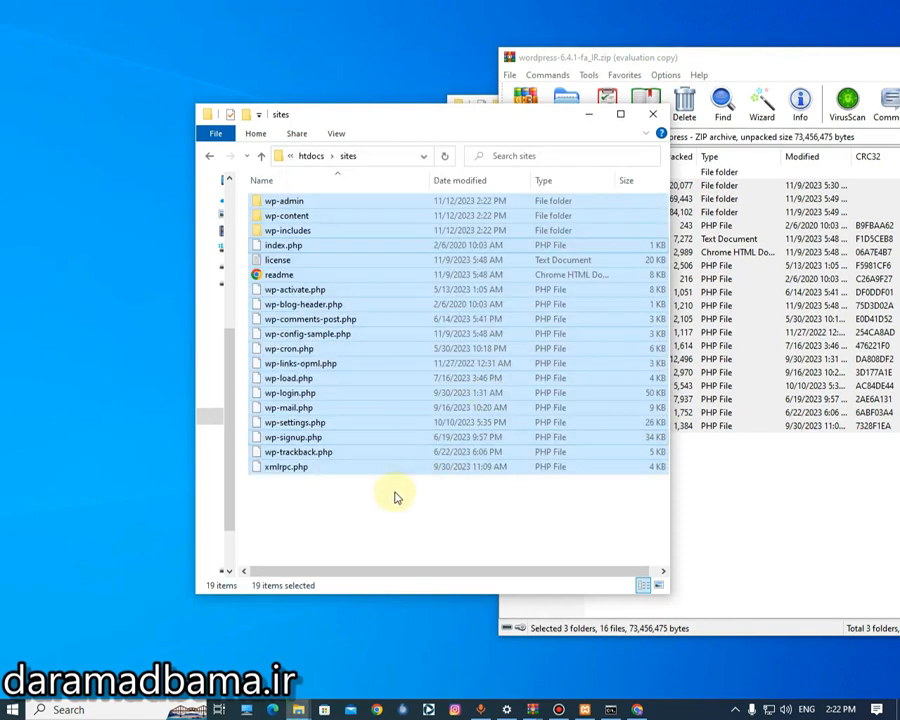
{"action": "left_click", "coordinate": [349, 491]}
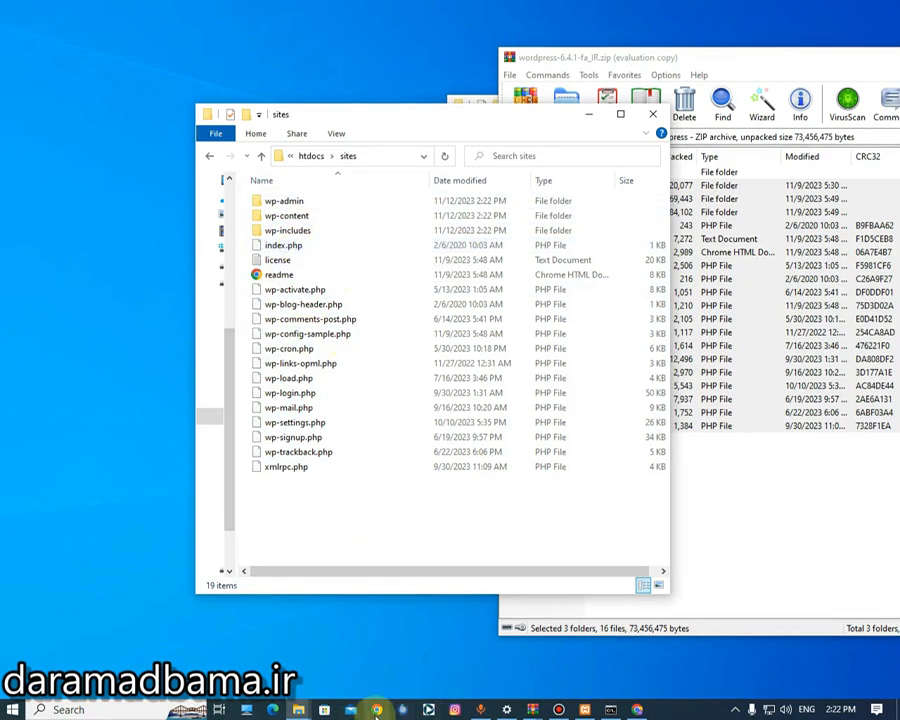
- Load localhost/sites in Chrome to reach the WordPress setup-config.php page, then bring XAMPP forward
{"action": "left_click", "coordinate": [636, 709]}
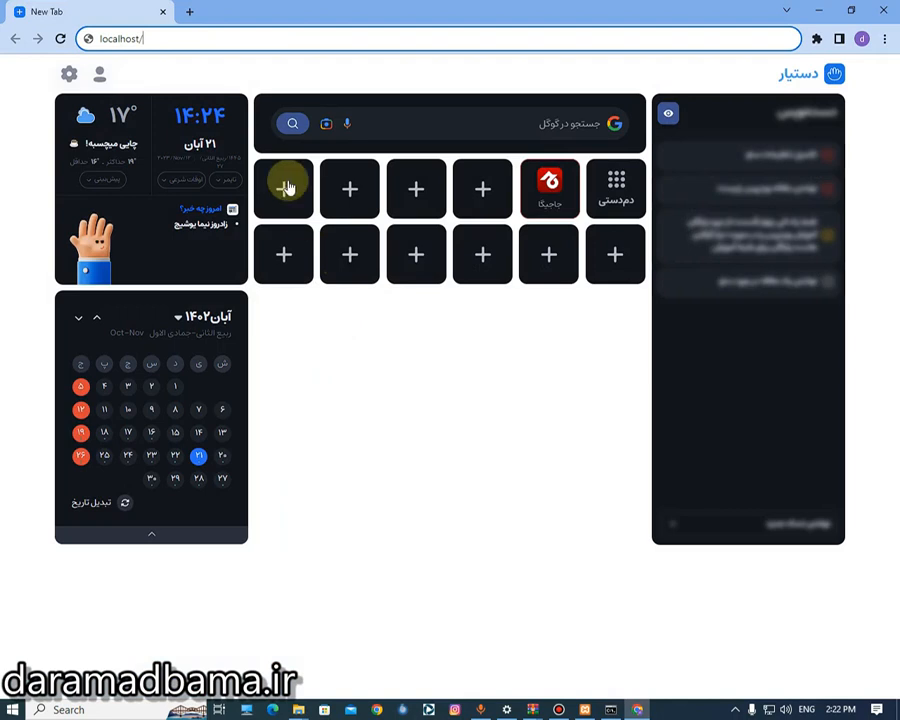
{"action": "type", "text": "si"}
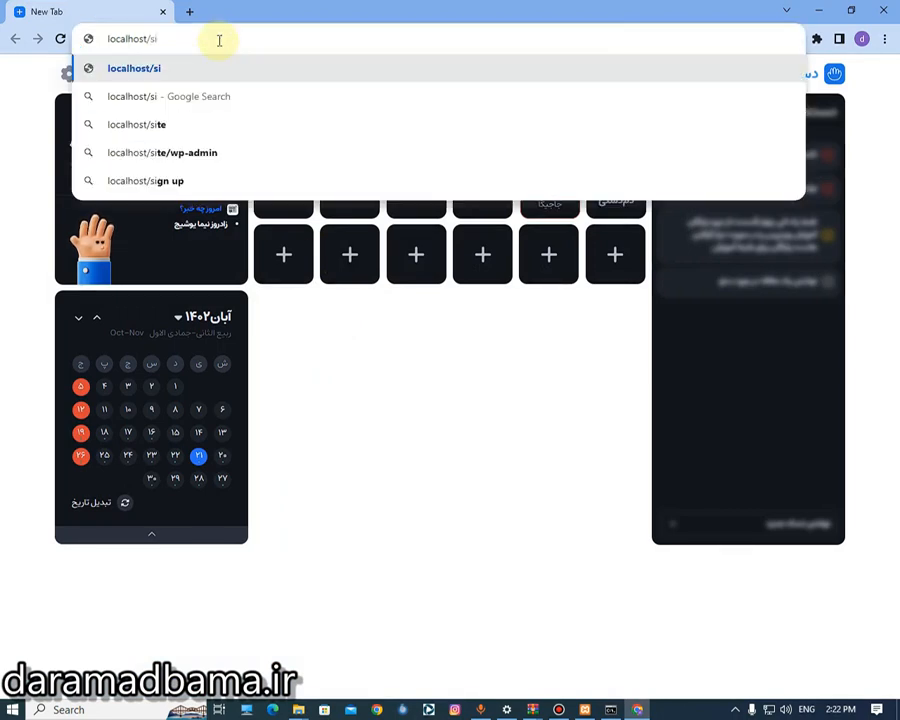
{"action": "type", "text": "tes"}
{"action": "mouse_move", "coordinate": [295, 711]}
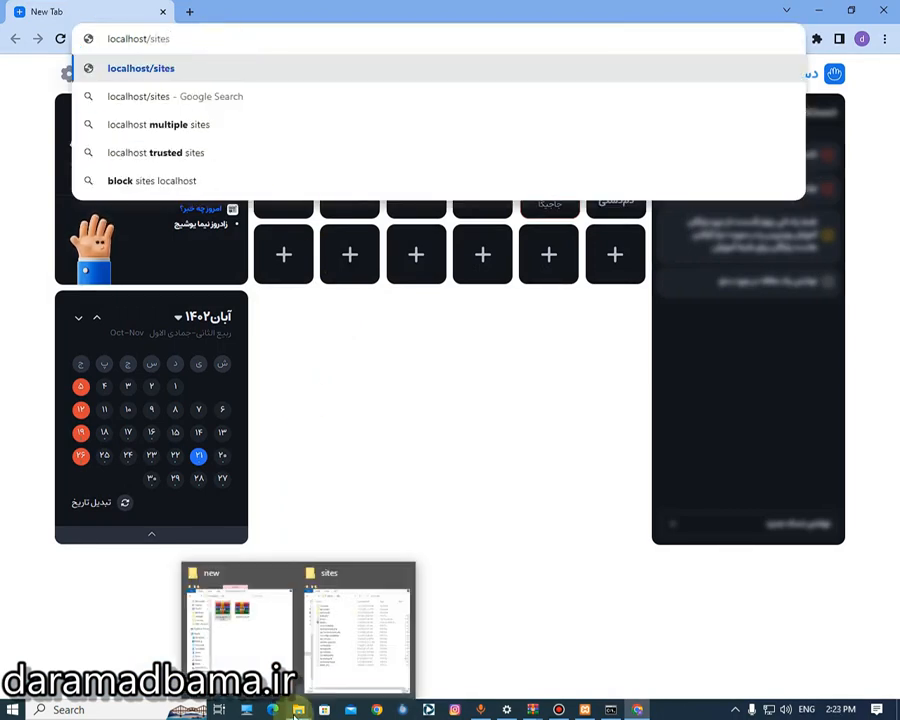
{"action": "left_click", "coordinate": [325, 638]}
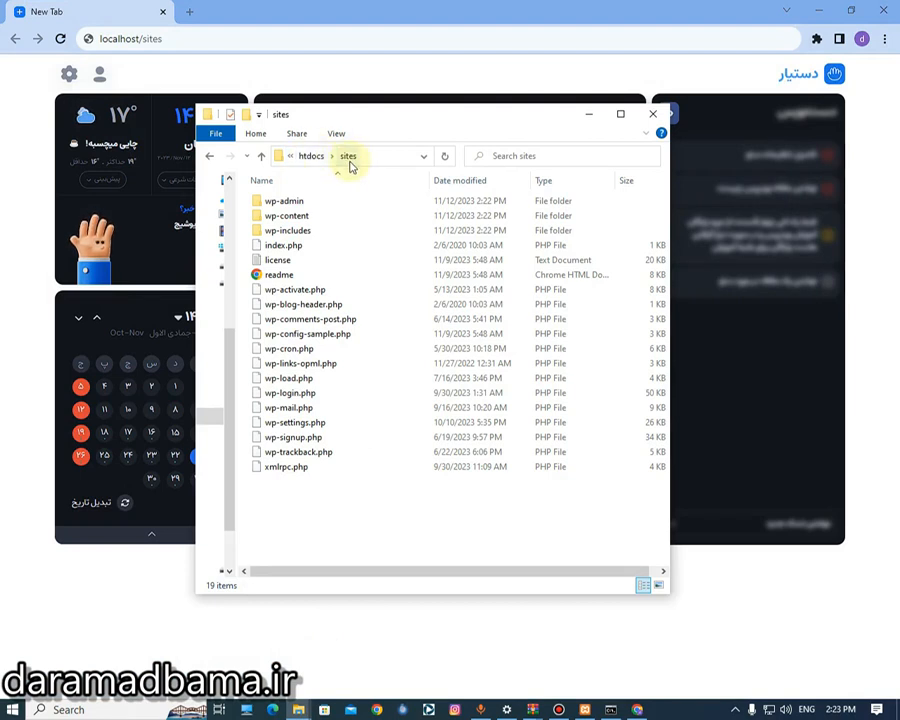
{"action": "left_click", "coordinate": [273, 36]}
{"action": "key", "text": "Return"}
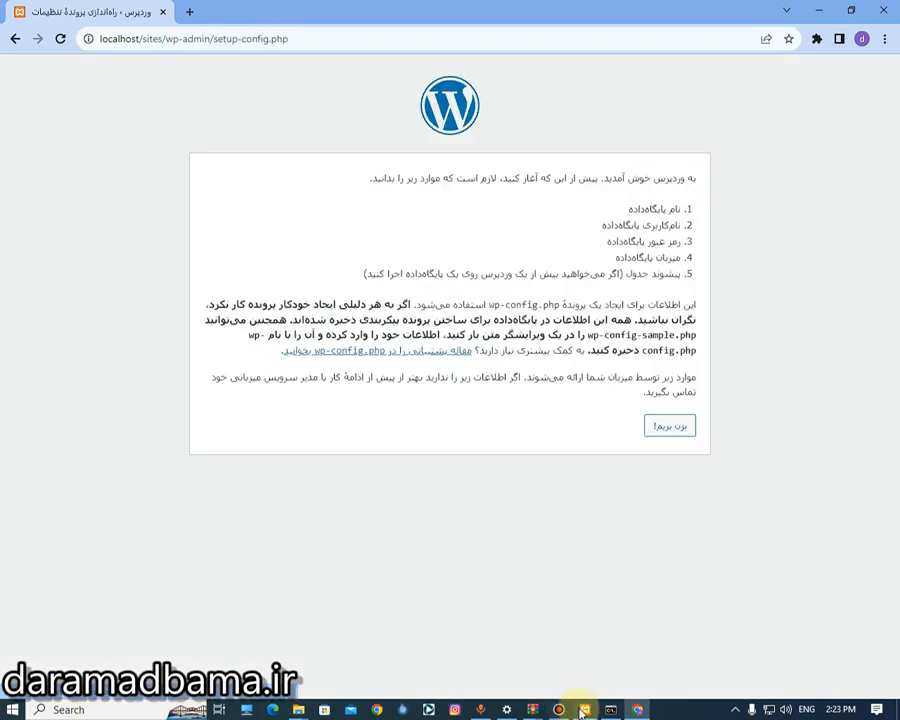
{"action": "left_click_drag", "start_coordinate": [566, 178], "coordinate": [470, 400]}
{"action": "left_click", "coordinate": [446, 465]}
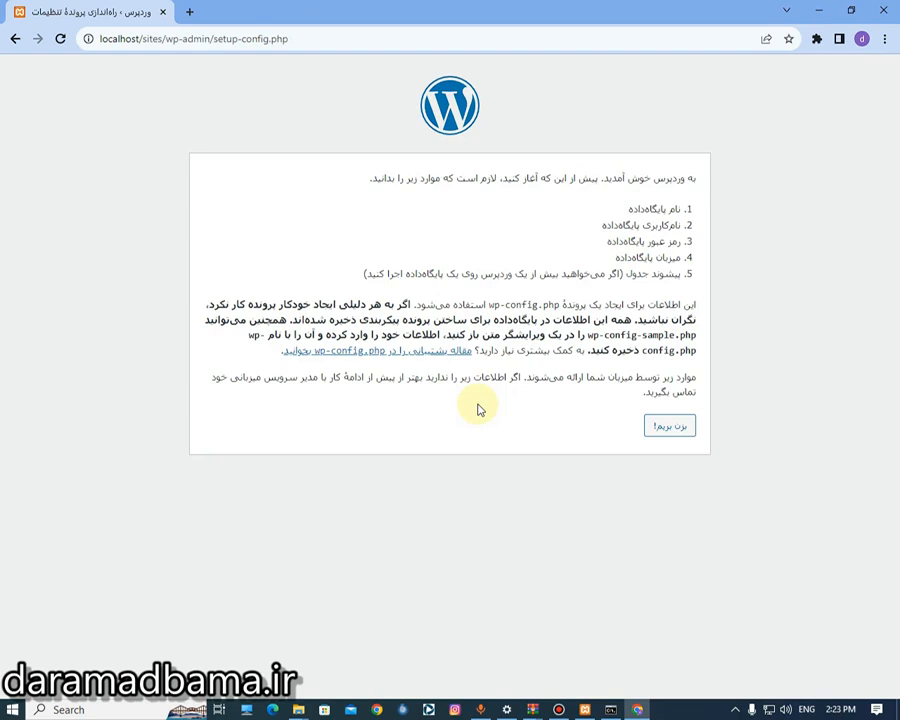
{"action": "left_click", "coordinate": [585, 709]}
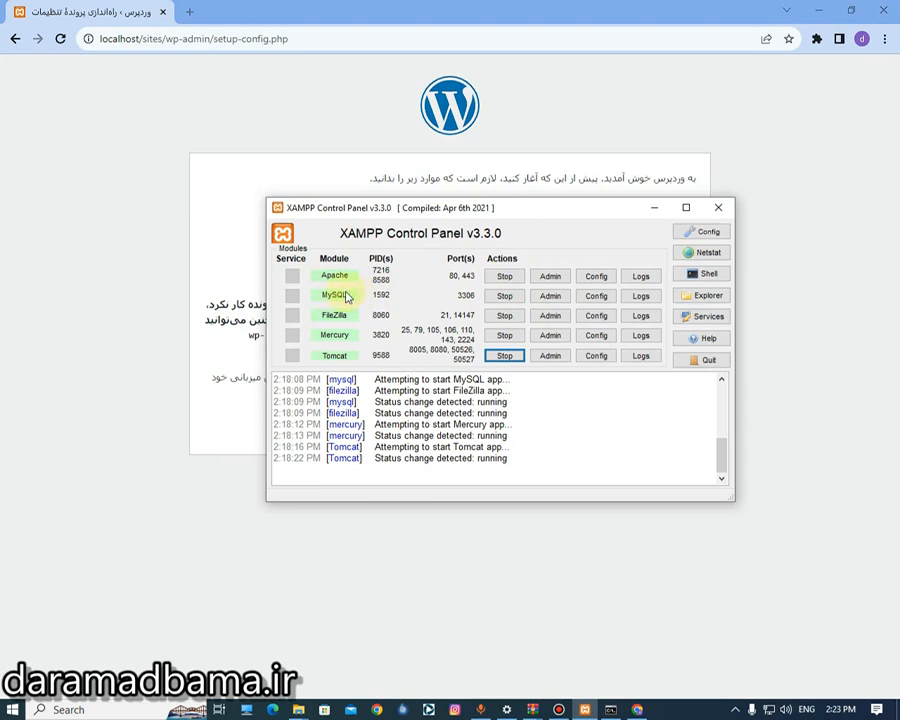
- Create an empty test2 database in phpMyAdmin and reload the WordPress setup tab
{"action": "left_click", "coordinate": [549, 298]}
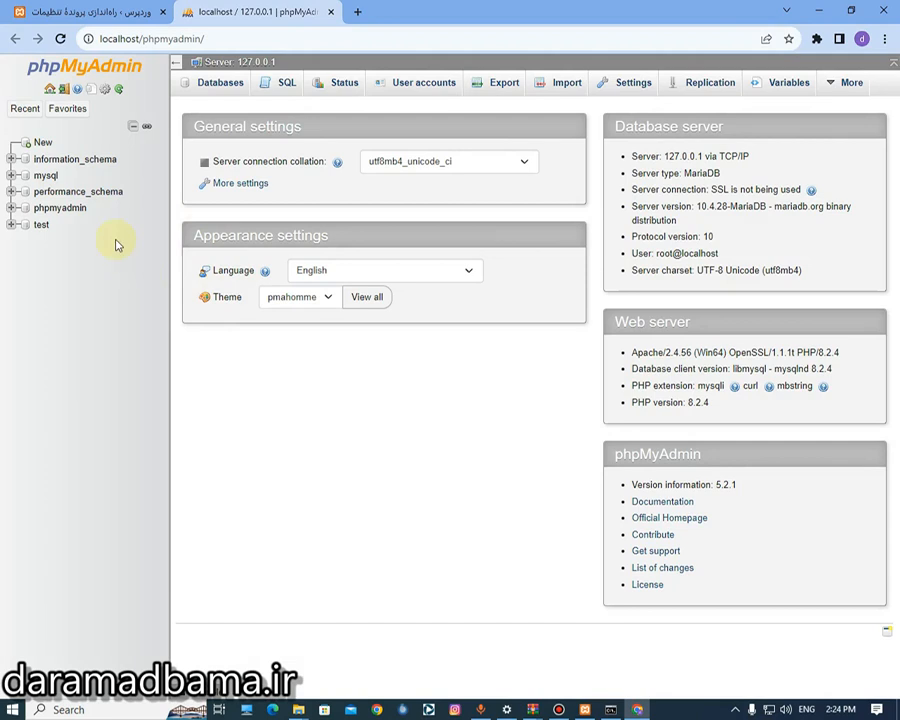
{"action": "left_click", "coordinate": [44, 144]}
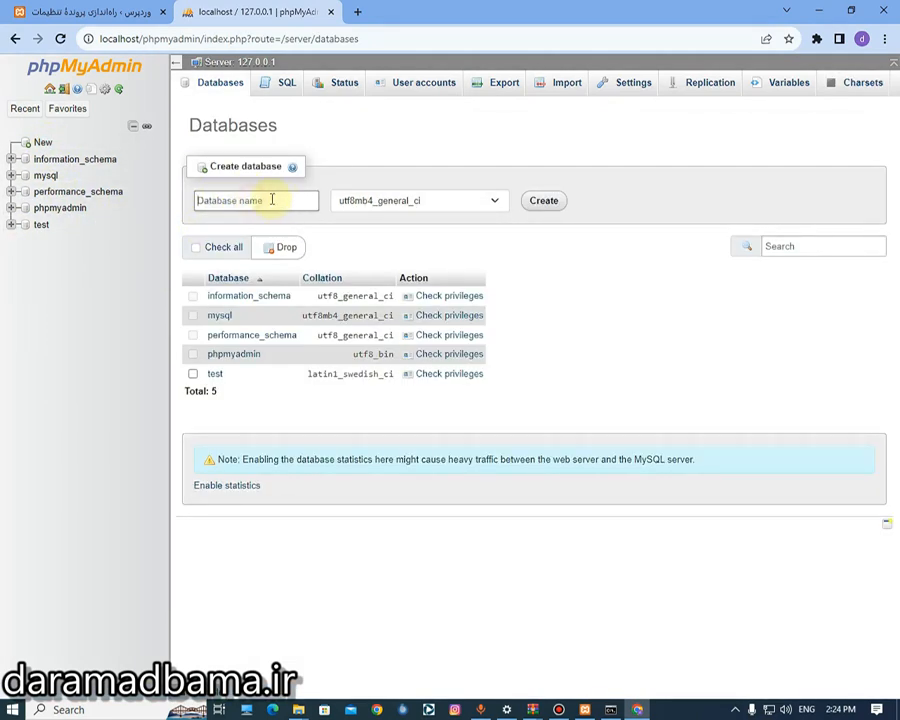
{"action": "type", "text": "d"}
{"action": "key", "text": "BackSpace"}
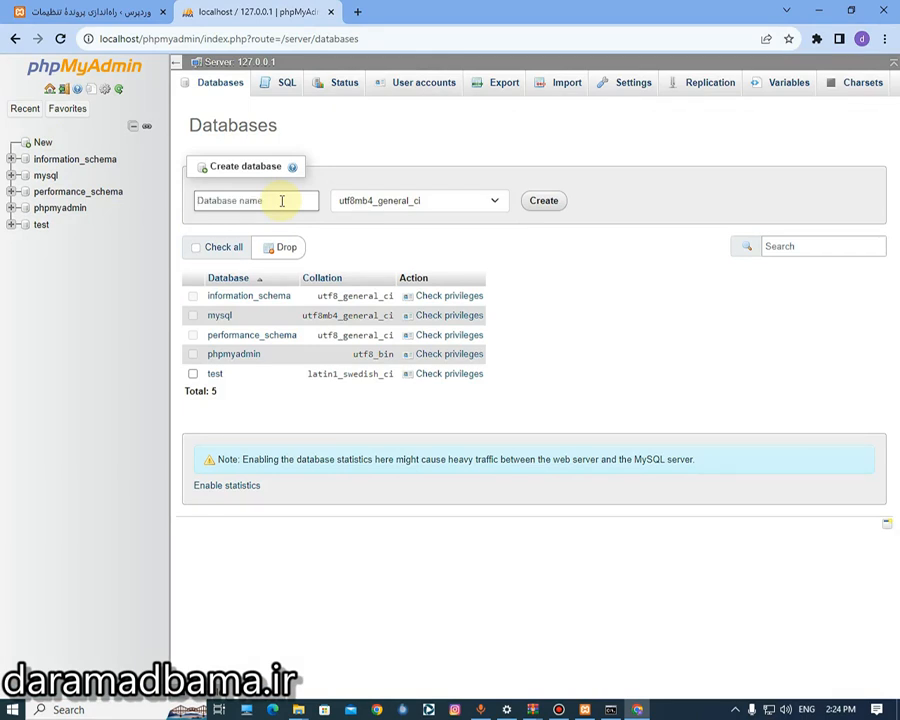
{"action": "type", "text": "test2"}
{"action": "left_click", "coordinate": [546, 202]}
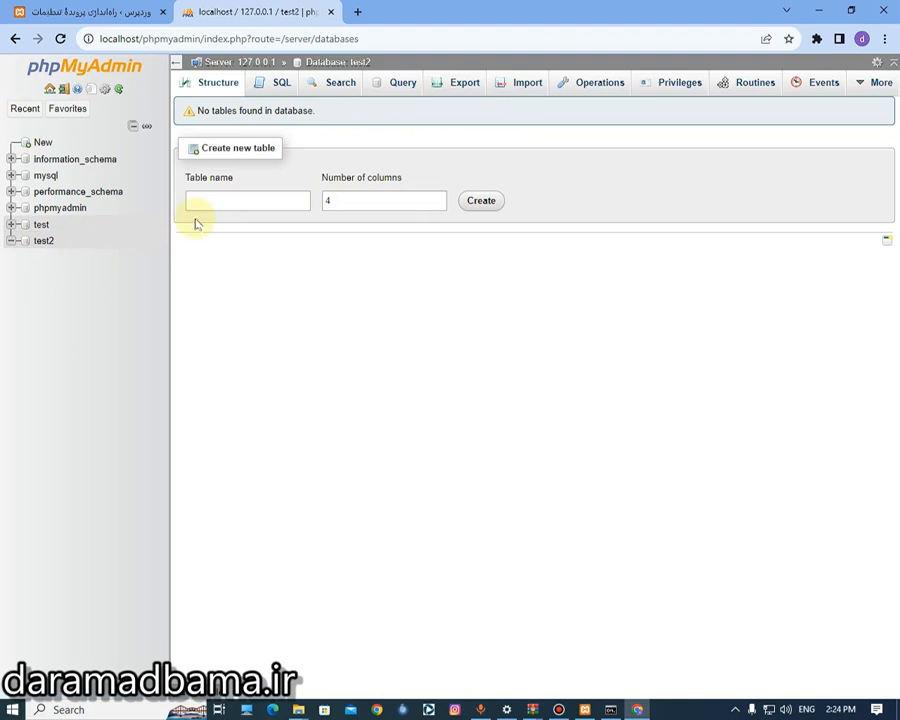
{"action": "left_click", "coordinate": [88, 10]}
{"action": "left_click", "coordinate": [58, 38]}
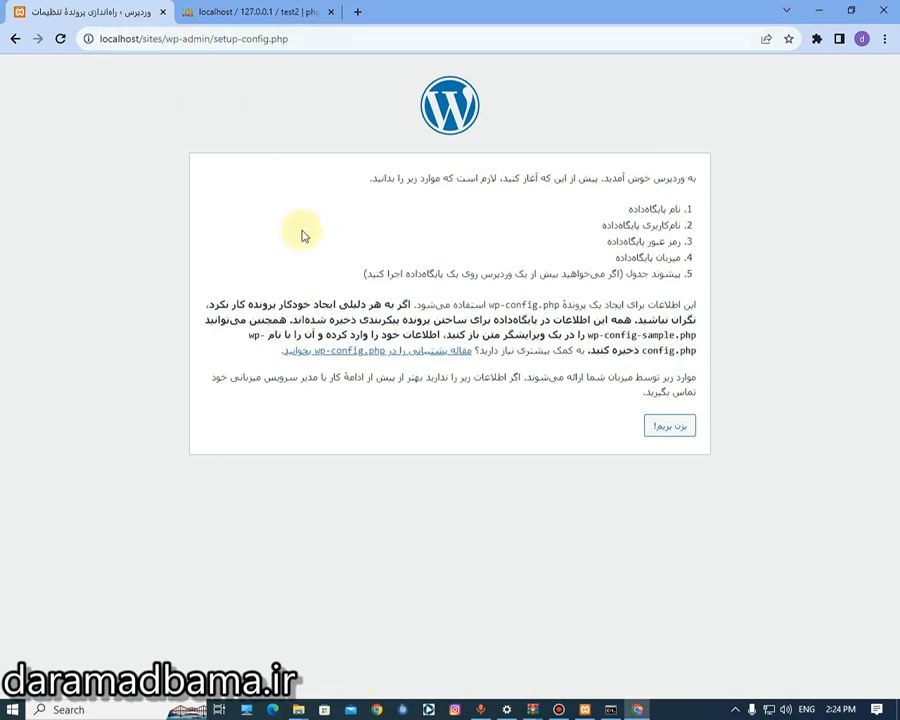
- Start the database setup and enter database name 'test' and username 'root'
{"action": "left_click", "coordinate": [684, 430]}
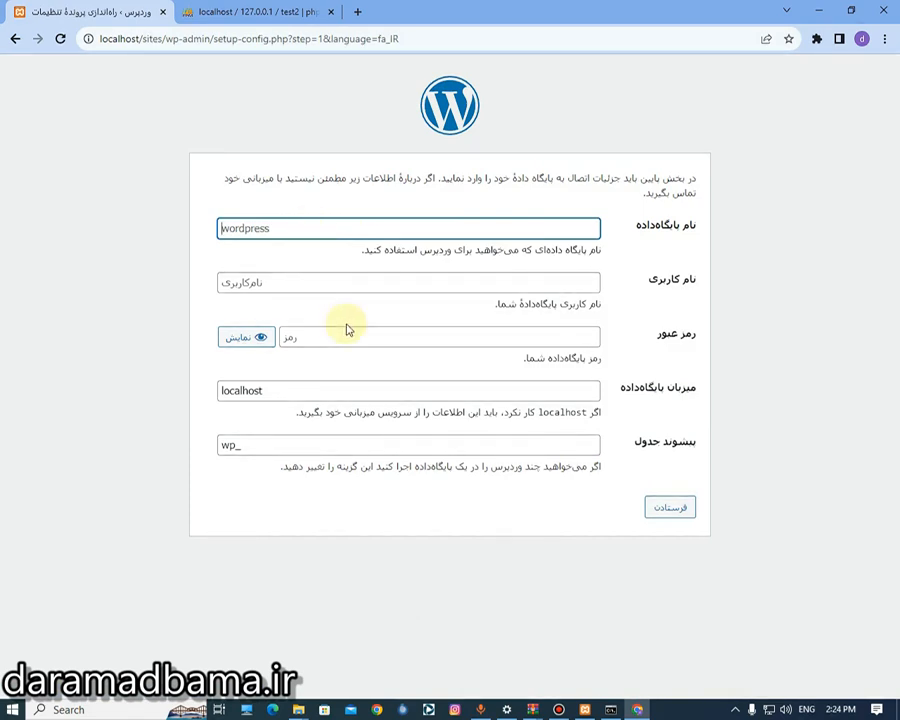
{"action": "left_click", "coordinate": [326, 225]}
{"action": "type", "text": "test"}
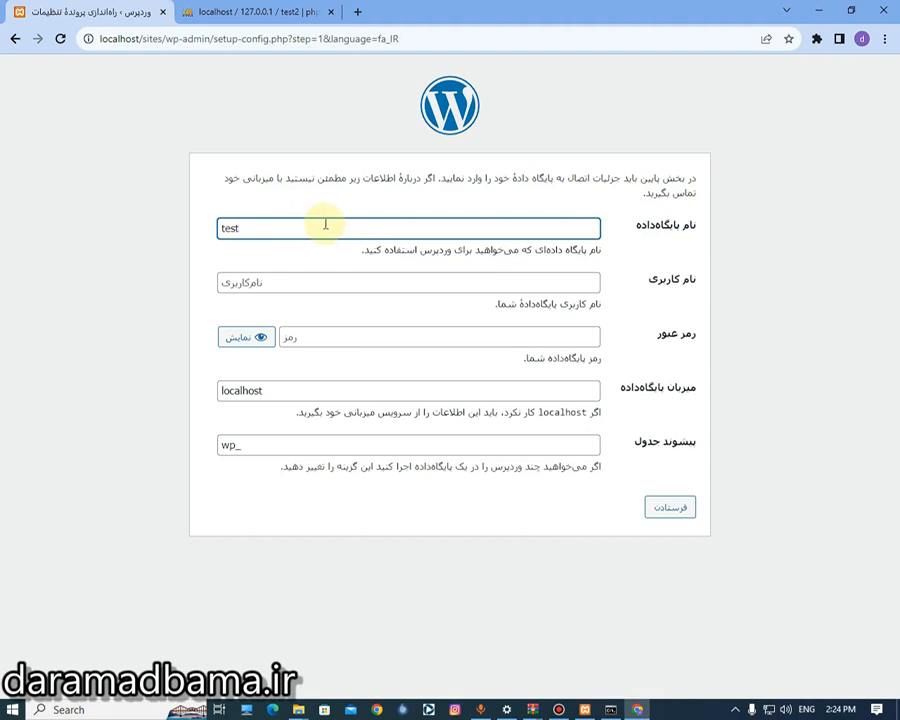
{"action": "left_click", "coordinate": [436, 280]}
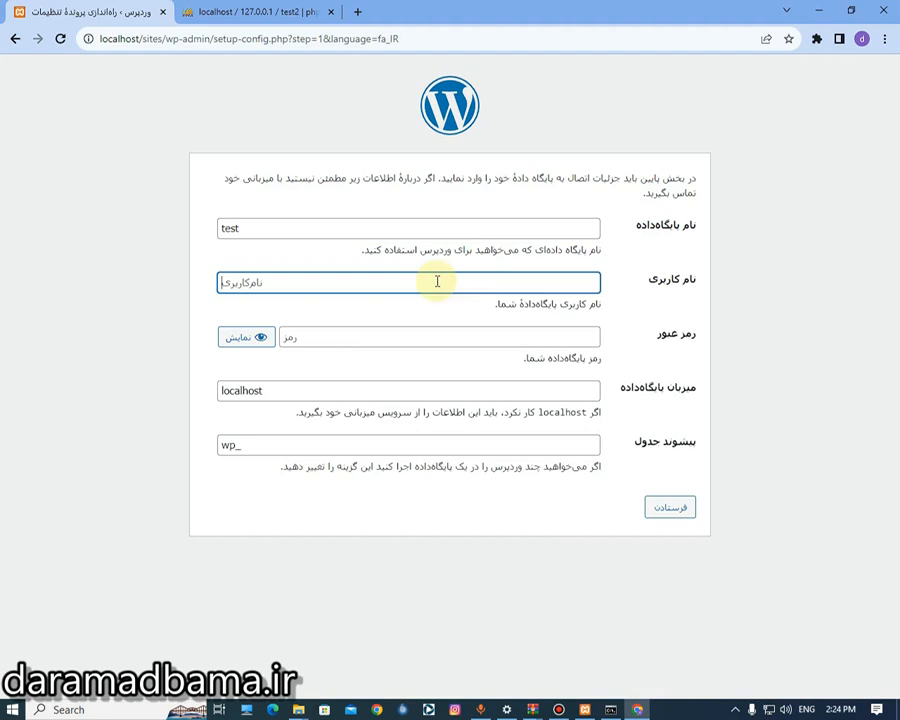
{"action": "type", "text": "root"}
{"action": "left_click", "coordinate": [455, 332]}
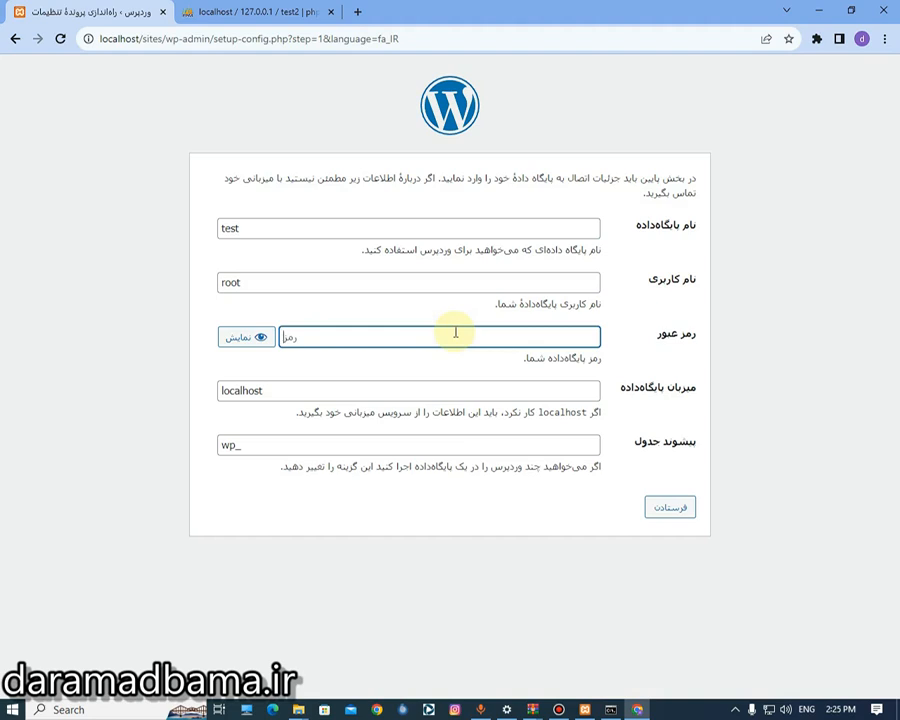
{"action": "left_click", "coordinate": [387, 281]}
{"action": "left_click", "coordinate": [375, 330]}
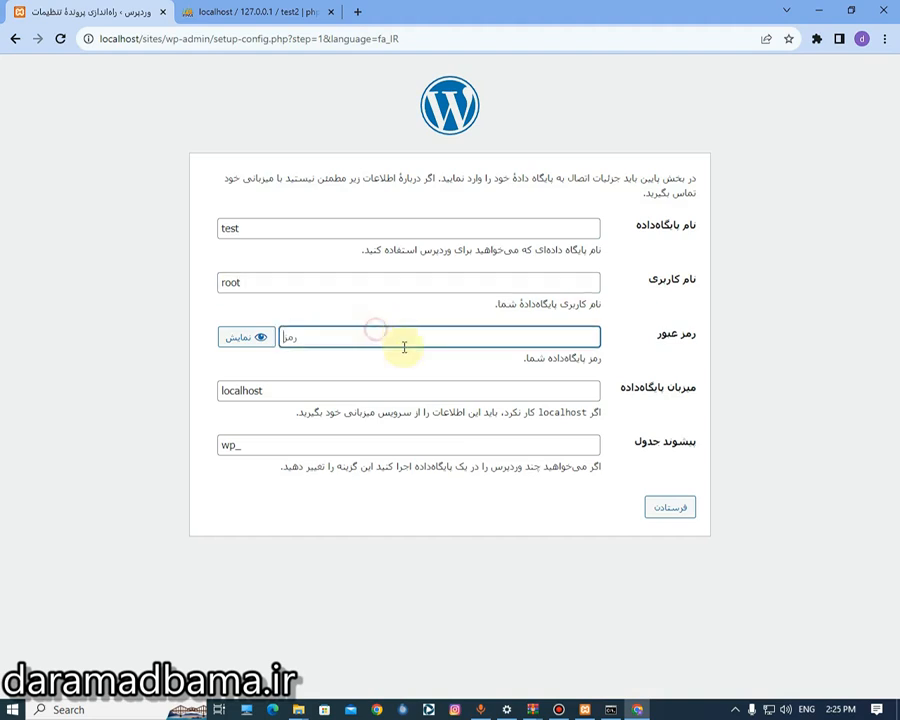
- Keep host 'localhost' and table prefix 'wp_', then submit the connection details
{"action": "left_click", "coordinate": [540, 390]}
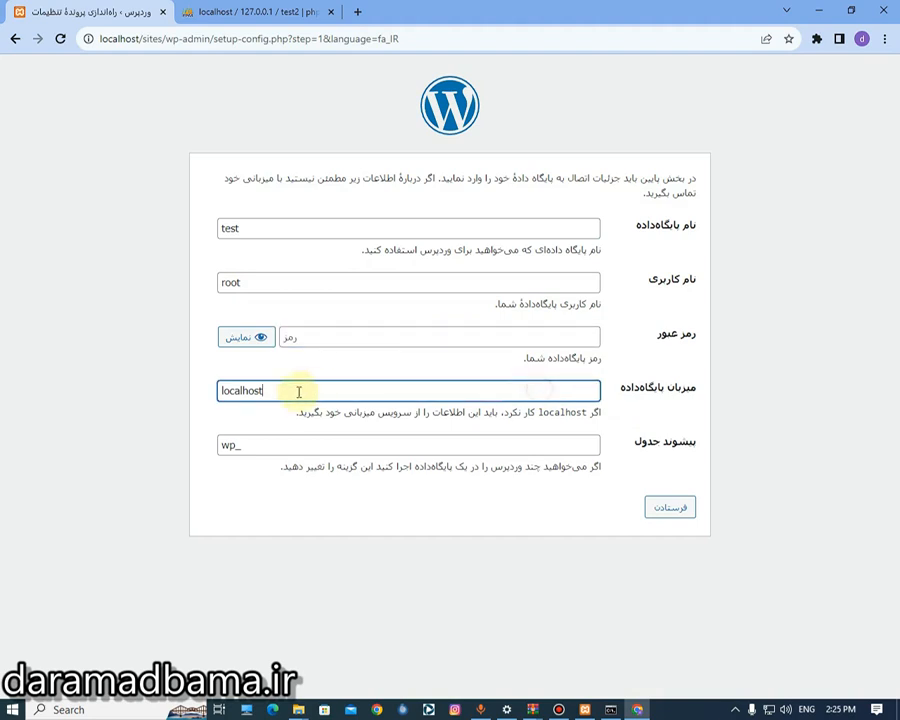
{"action": "double_click", "coordinate": [287, 391]}
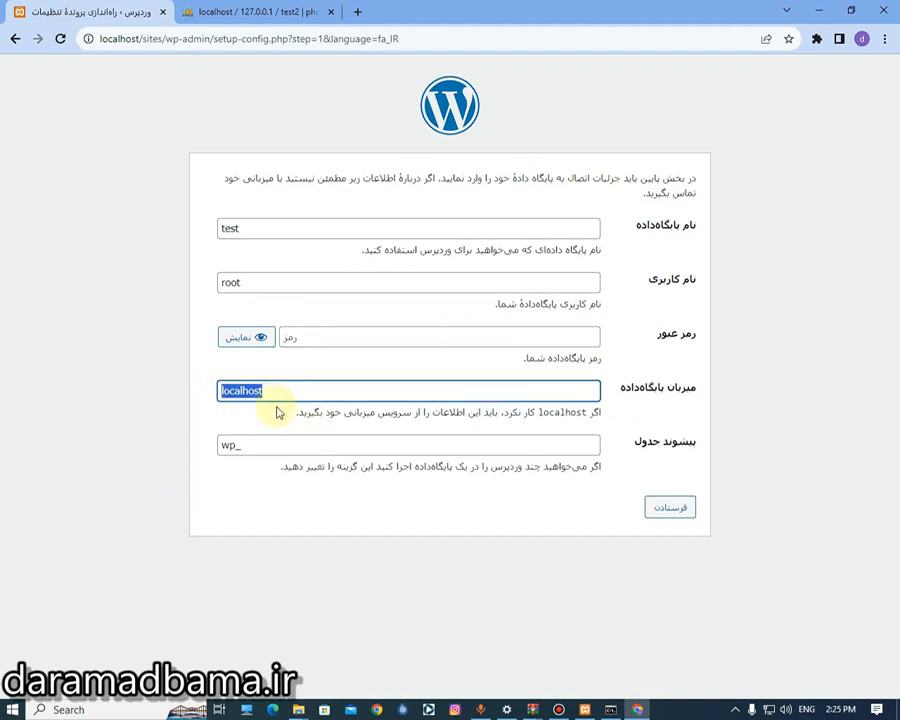
{"action": "left_click", "coordinate": [301, 388]}
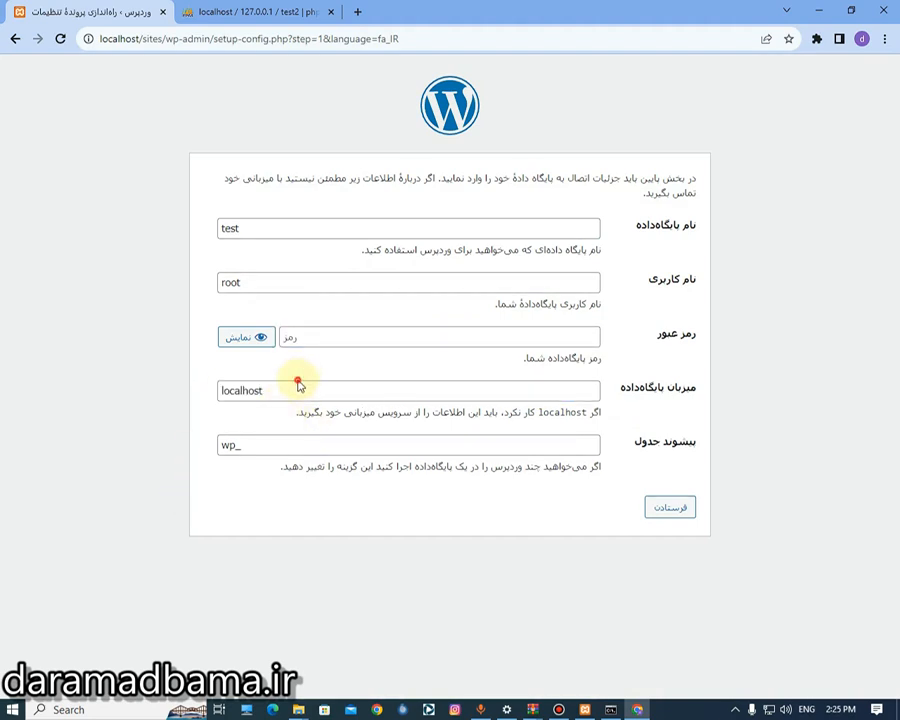
{"action": "double_click", "coordinate": [332, 444]}
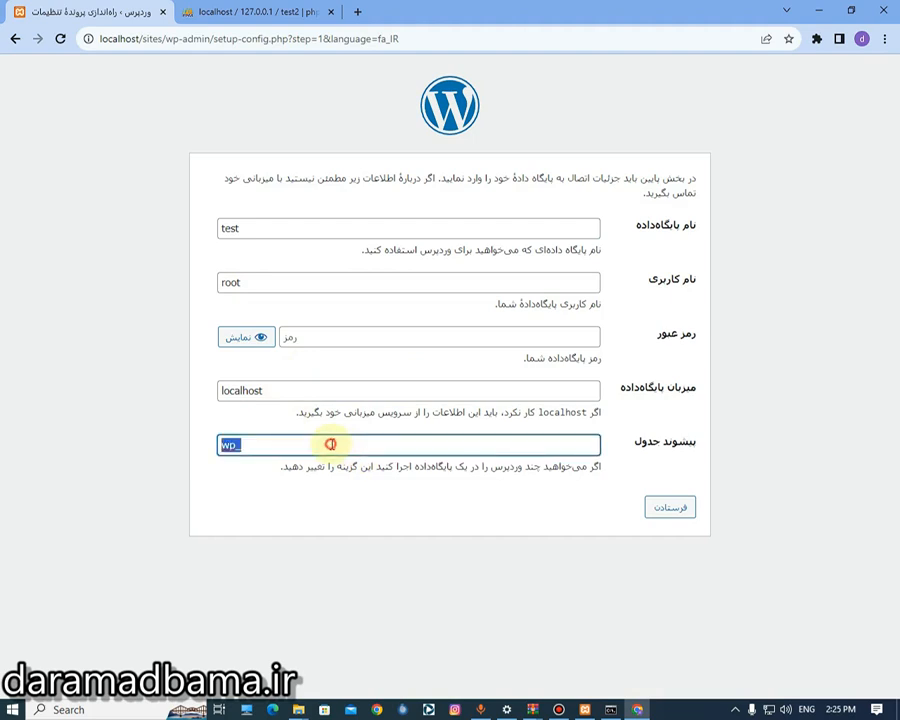
{"action": "left_click", "coordinate": [249, 500]}
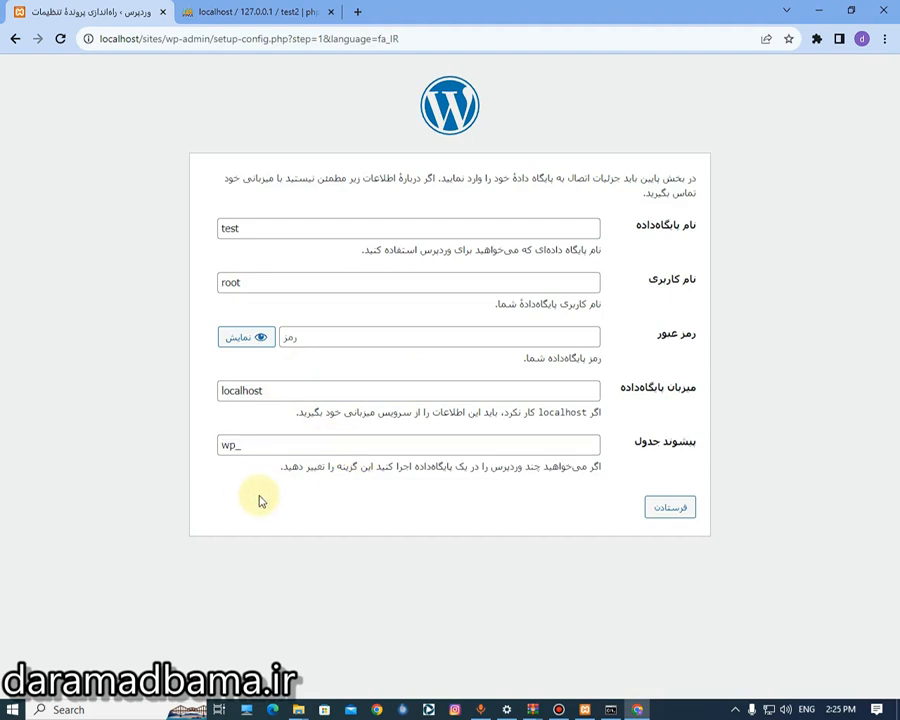
{"action": "double_click", "coordinate": [276, 228]}
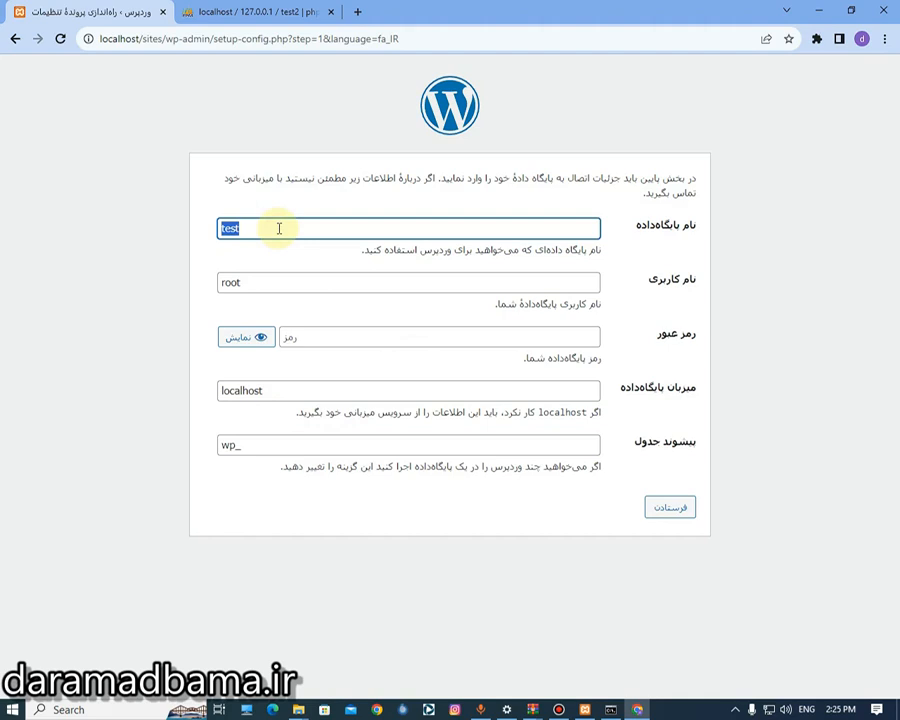
{"action": "double_click", "coordinate": [329, 283]}
{"action": "left_click", "coordinate": [669, 507]}
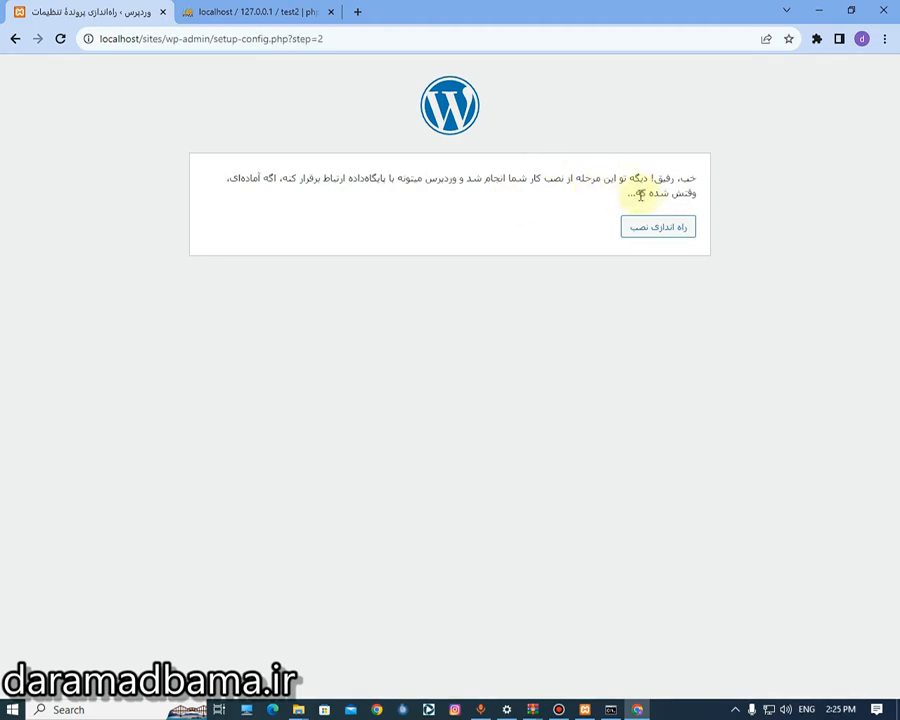
- Run the installation and set the site title to 'سایت تستی درامد باما'
{"action": "left_click_drag", "start_coordinate": [624, 178], "coordinate": [484, 177]}
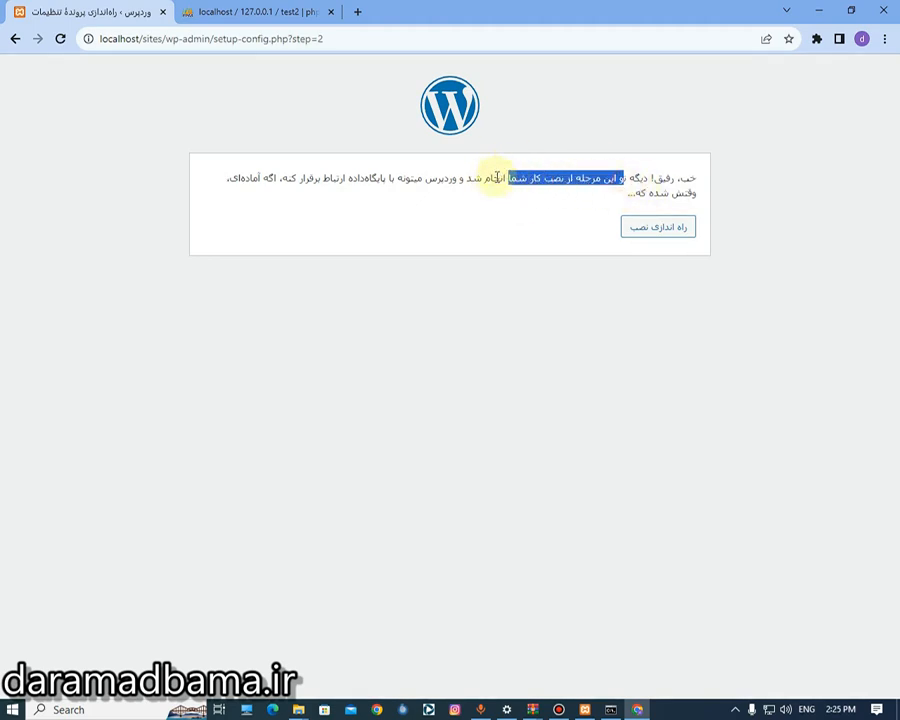
{"action": "left_click", "coordinate": [497, 178]}
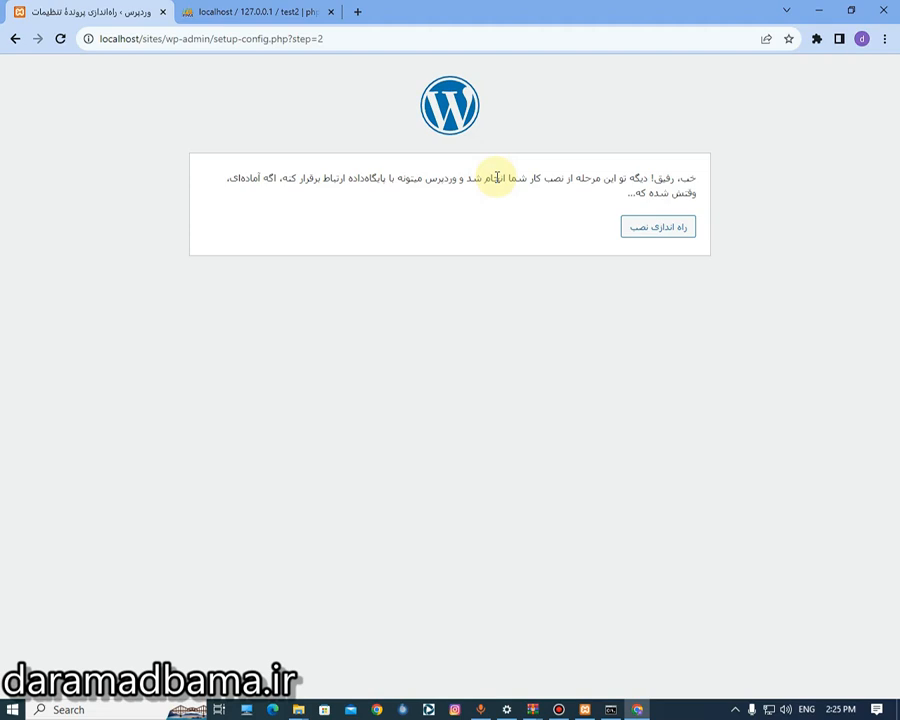
{"action": "left_click", "coordinate": [673, 237]}
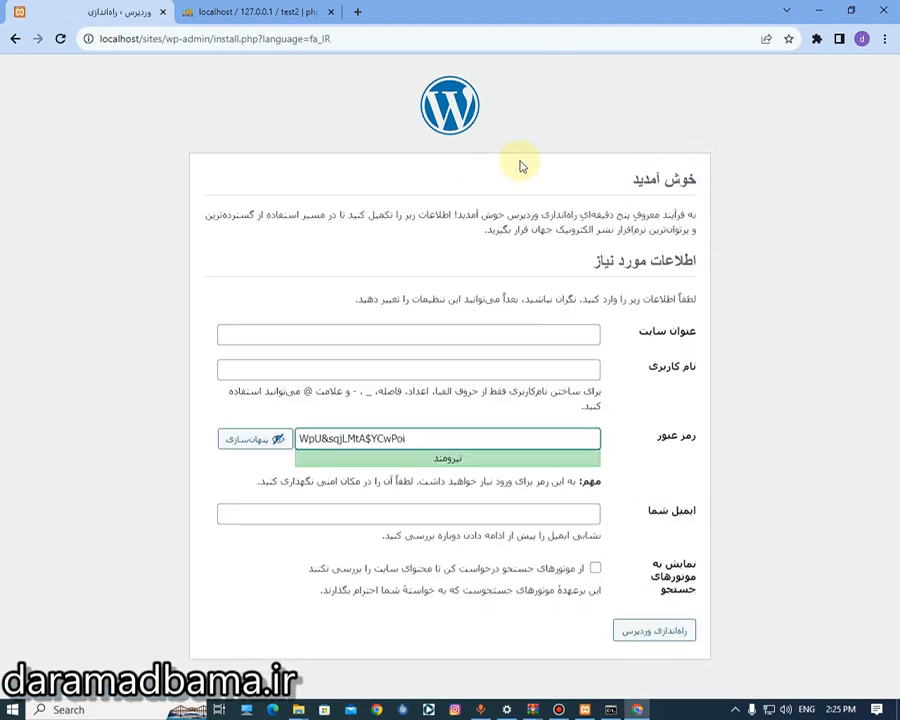
{"action": "left_click", "coordinate": [503, 331]}
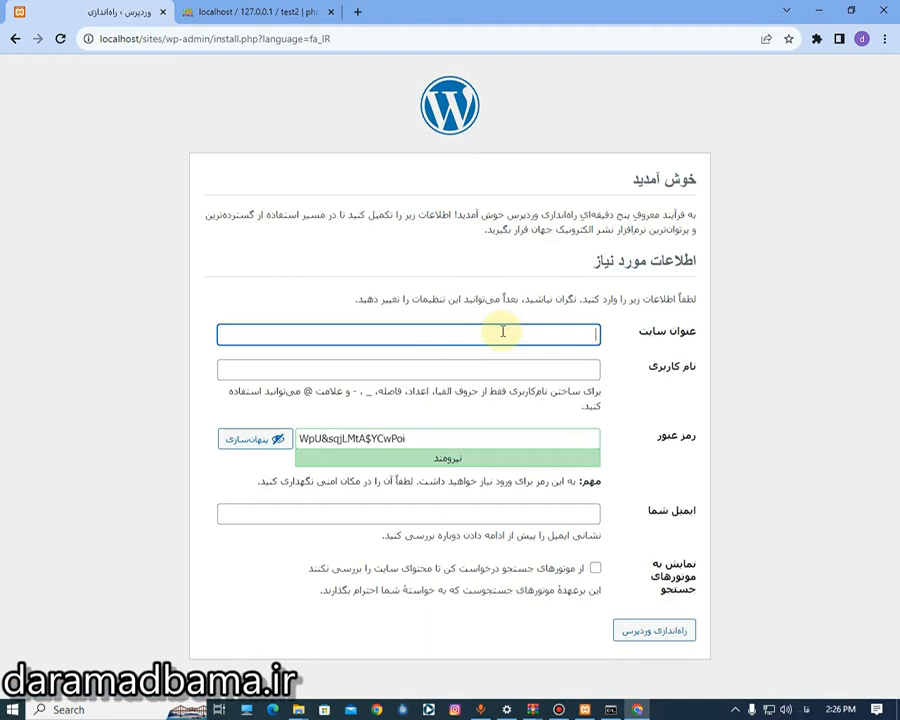
{"action": "type", "text": "سایت تستی درامد باما"}
- Enter the admin username and e-mail, keep the generated password, discourage search engines, and install
{"action": "left_click", "coordinate": [568, 365]}
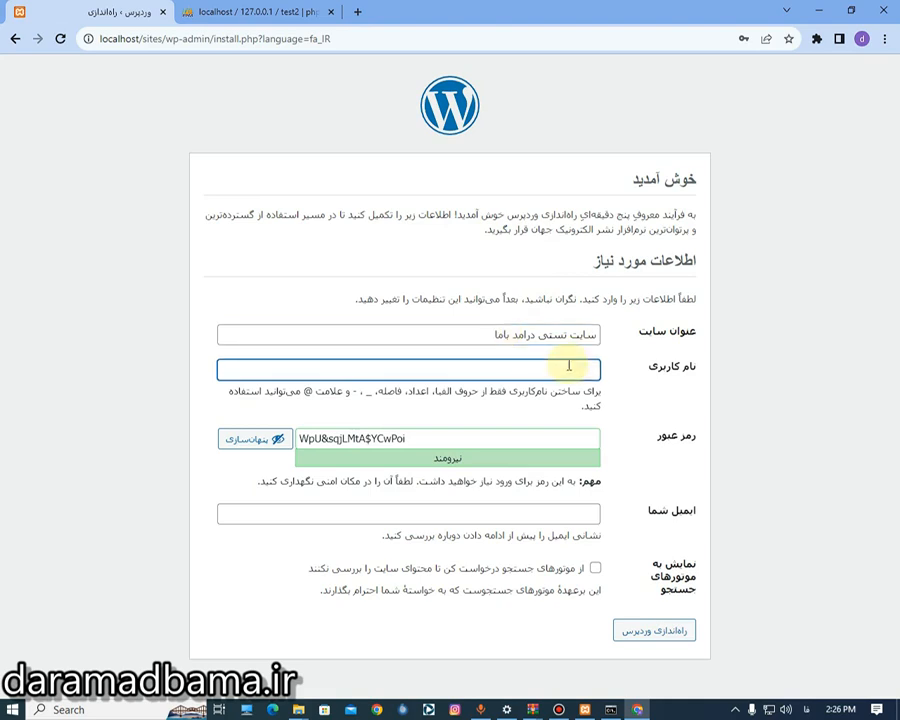
{"action": "type", "text": "mahdi1380"}
{"action": "double_click", "coordinate": [489, 436]}
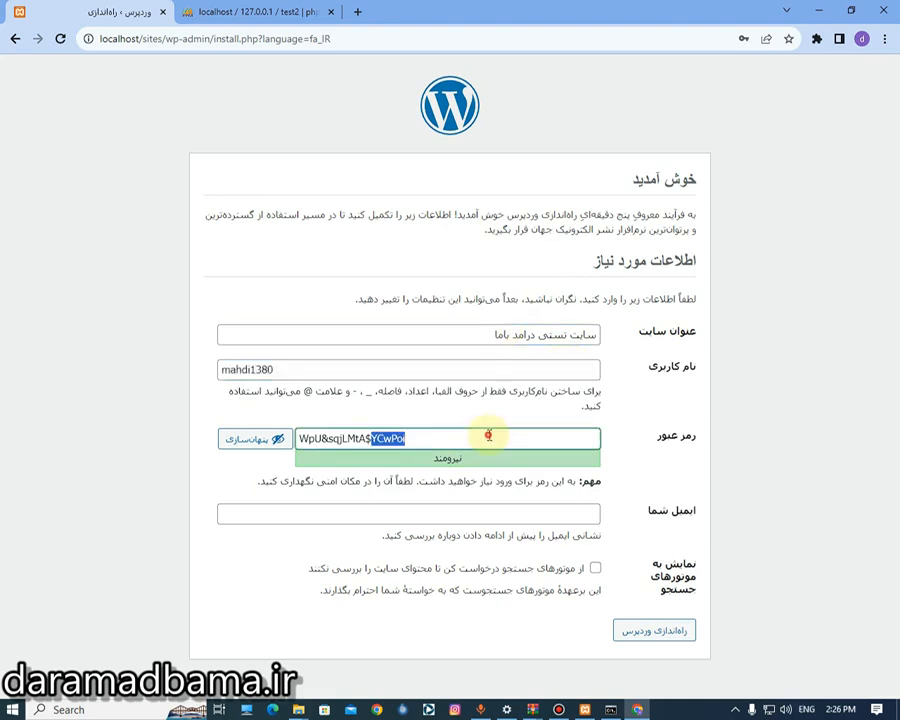
{"action": "key", "text": "ctrl+a"}
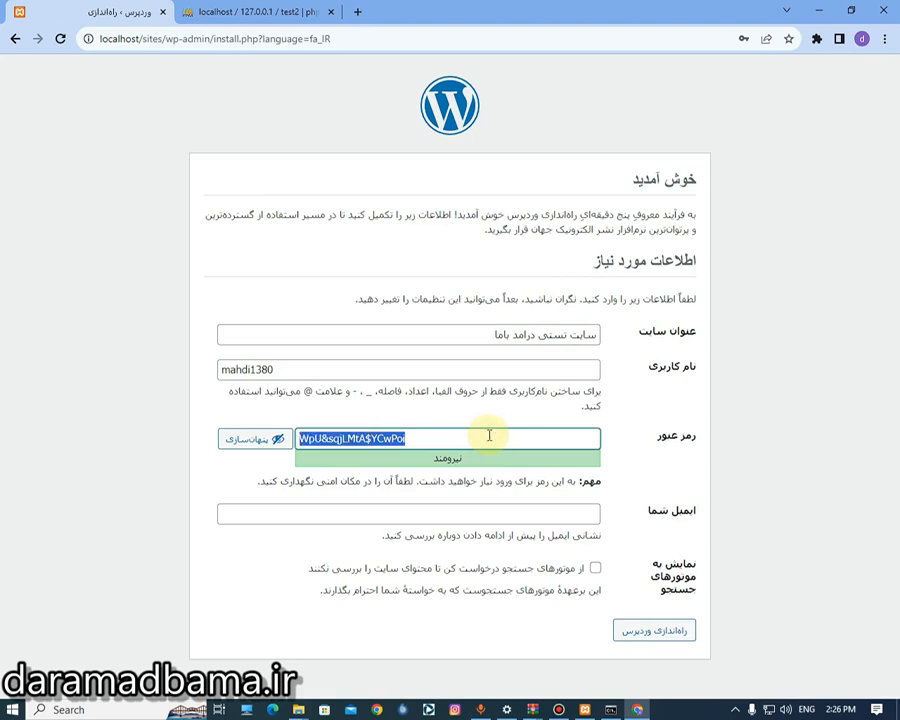
{"action": "left_click", "coordinate": [522, 512]}
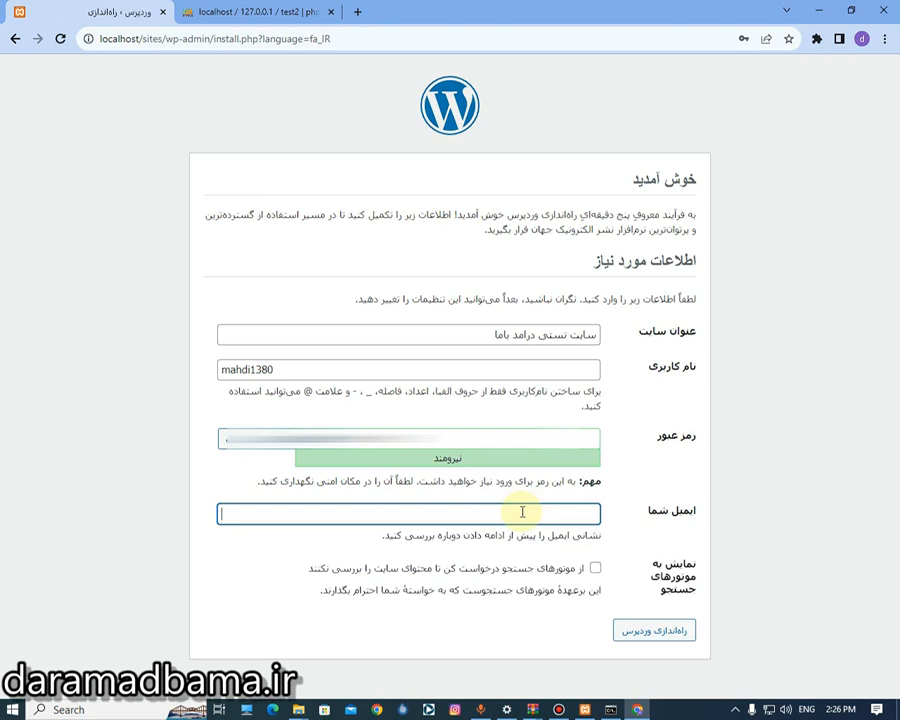
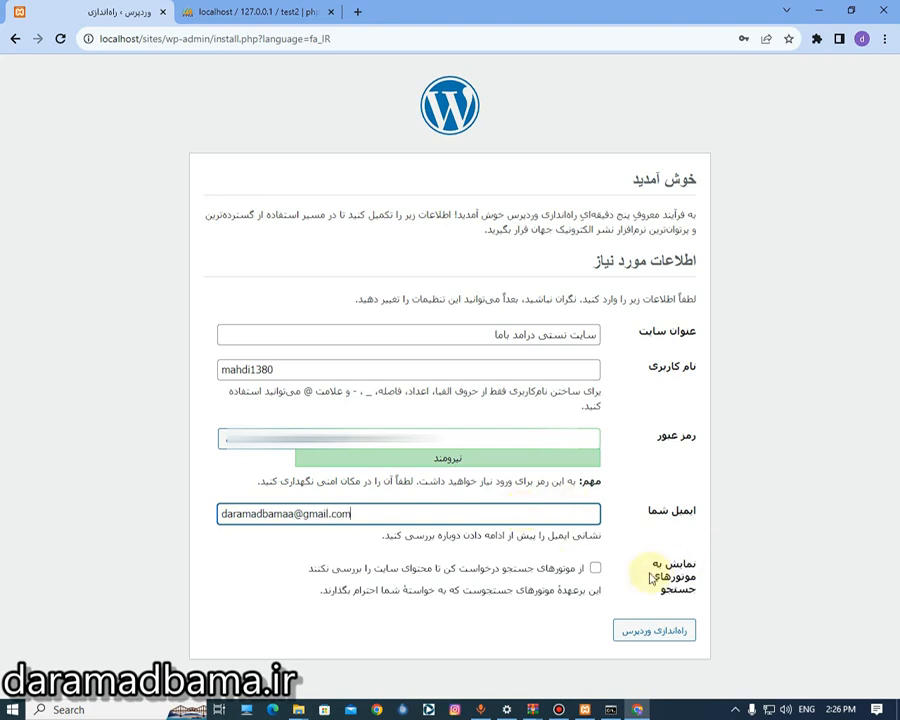
{"action": "left_click", "coordinate": [595, 568]}
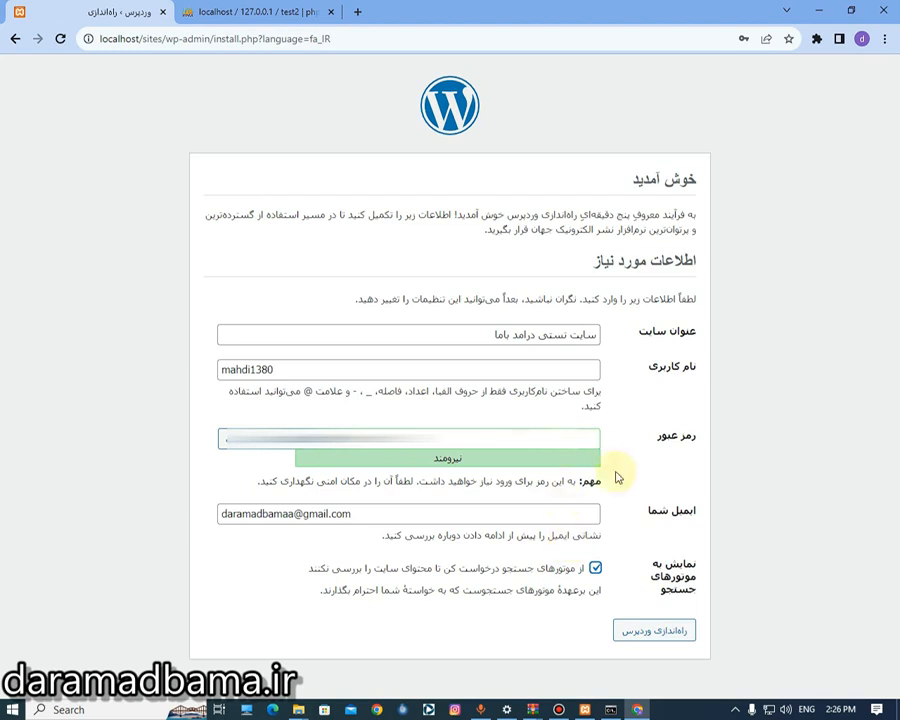
{"action": "left_click", "coordinate": [645, 632]}
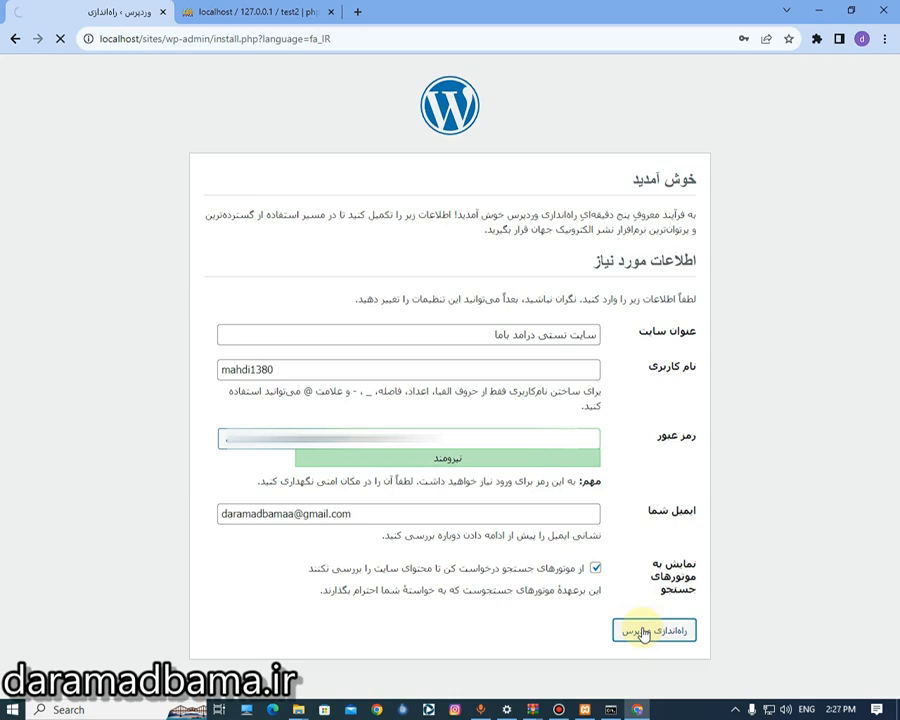
{"action": "left_click", "coordinate": [765, 247]}
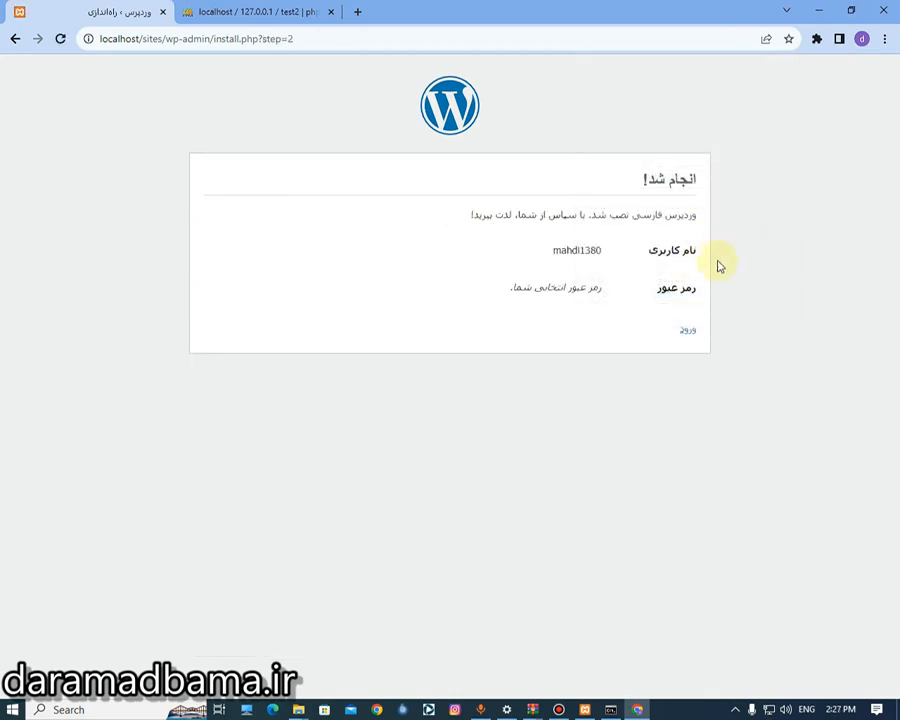
- Sign in on the WordPress login page with the new admin username and password
{"action": "left_click", "coordinate": [688, 328]}
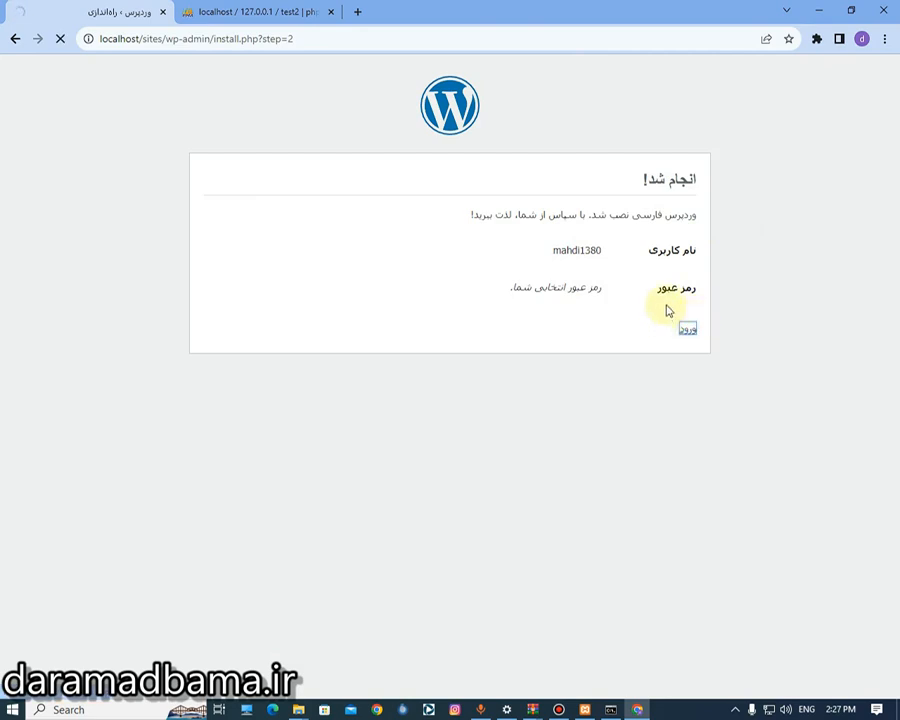
{"action": "type", "text": "mahdi"}
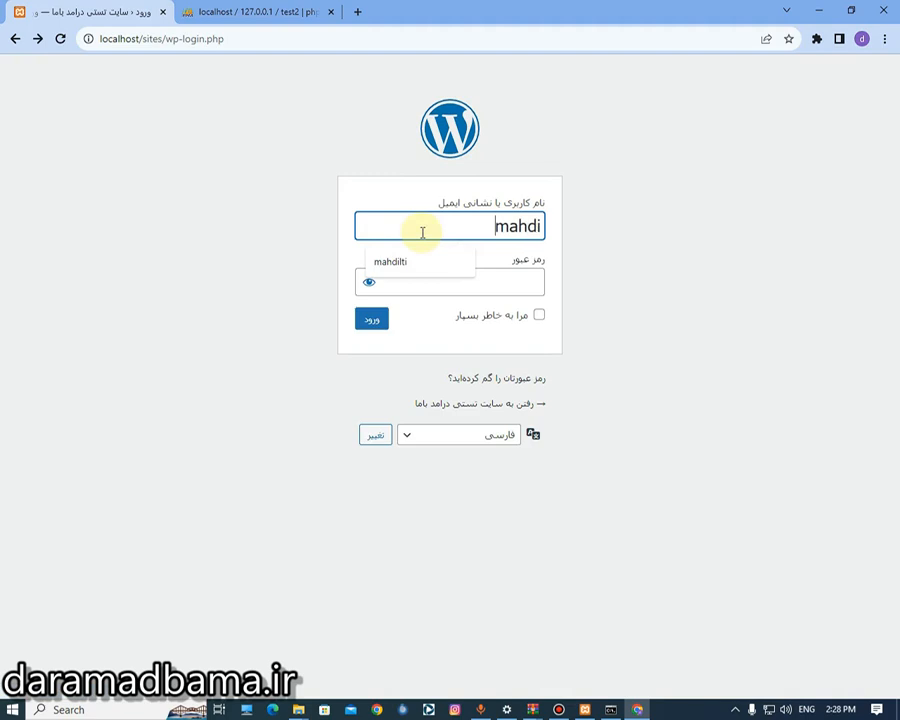
{"action": "type", "text": "1380"}
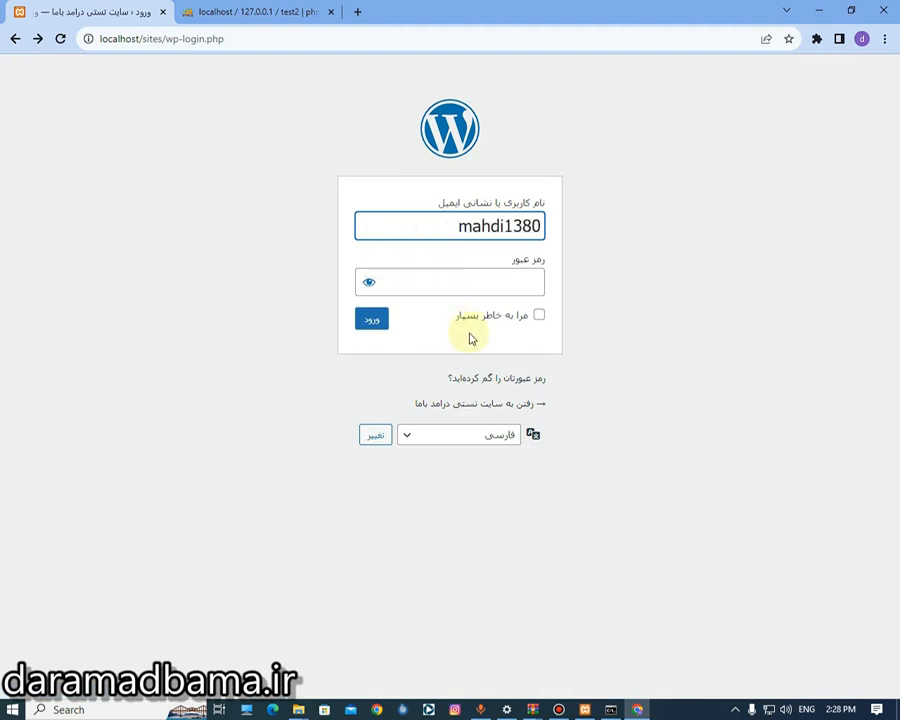
{"action": "left_click", "coordinate": [467, 285]}
{"action": "type", "text": "•••••••••••••••"}
{"action": "key", "text": "Return"}
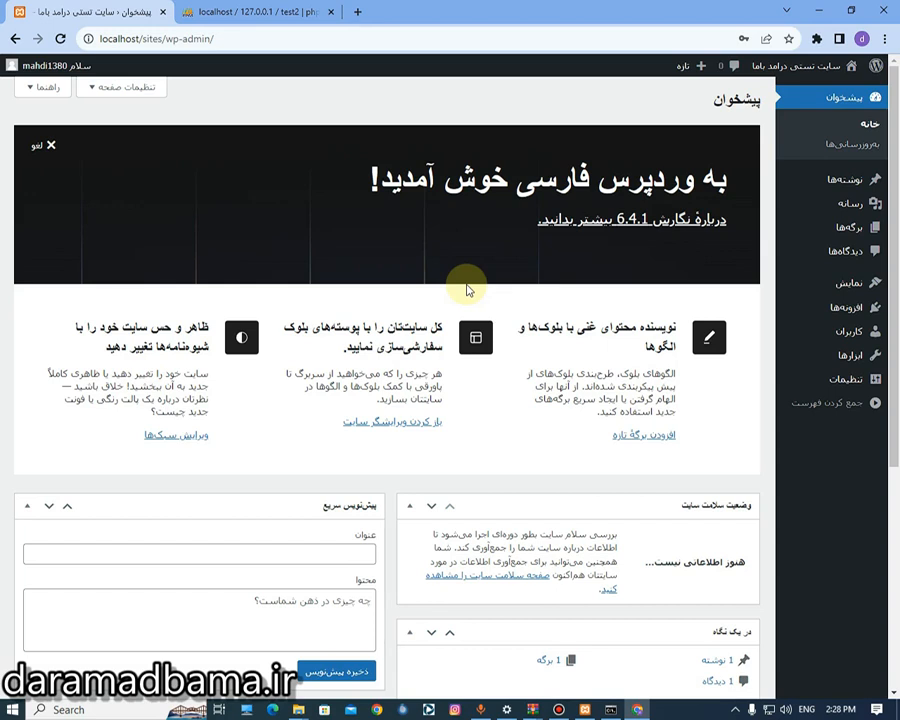
- Navigate the sites folder to wp-content\themes
{"action": "mouse_move", "coordinate": [298, 706]}
{"action": "left_click", "coordinate": [341, 653]}
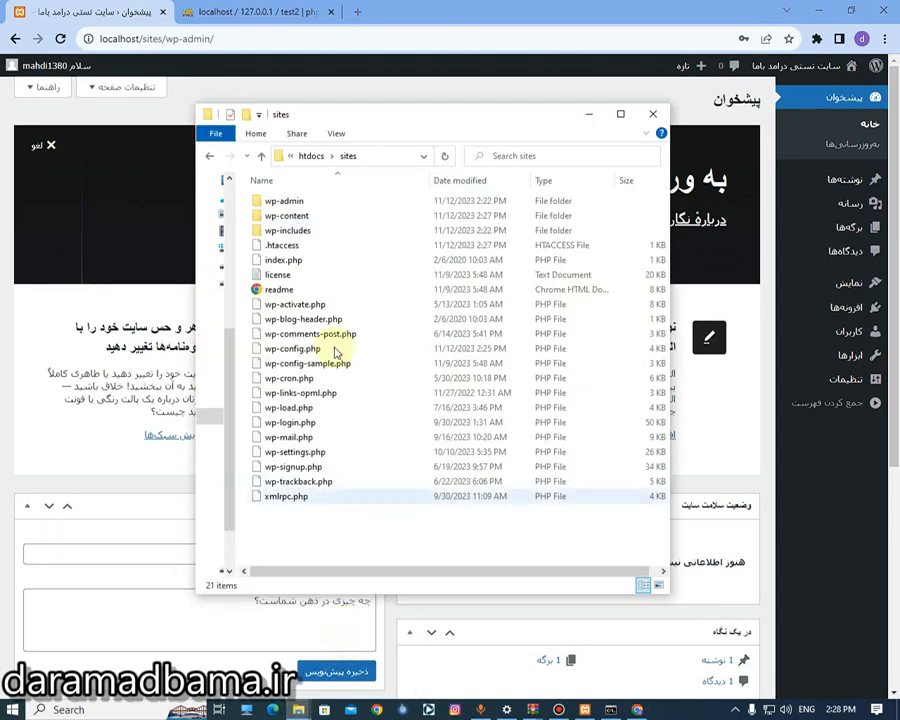
{"action": "double_click", "coordinate": [331, 219]}
{"action": "double_click", "coordinate": [310, 216]}
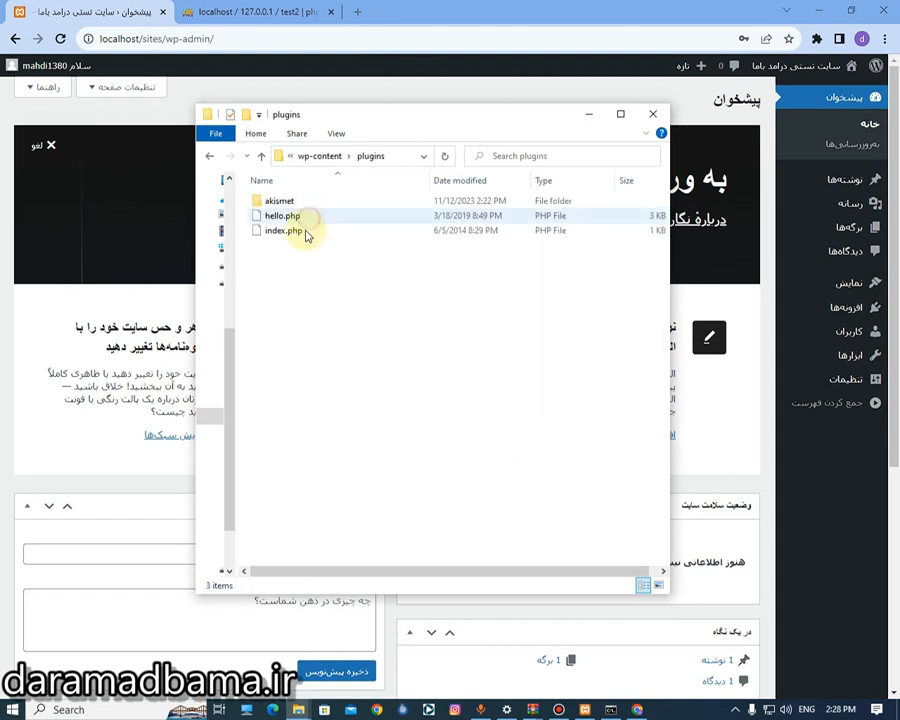
{"action": "left_click", "coordinate": [209, 156]}
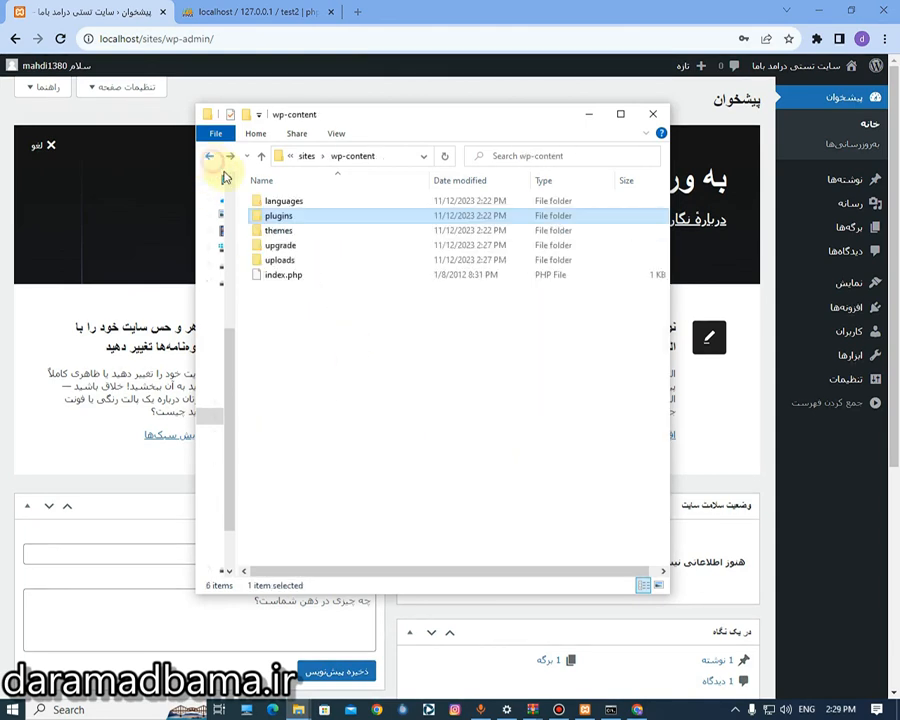
{"action": "double_click", "coordinate": [300, 231]}
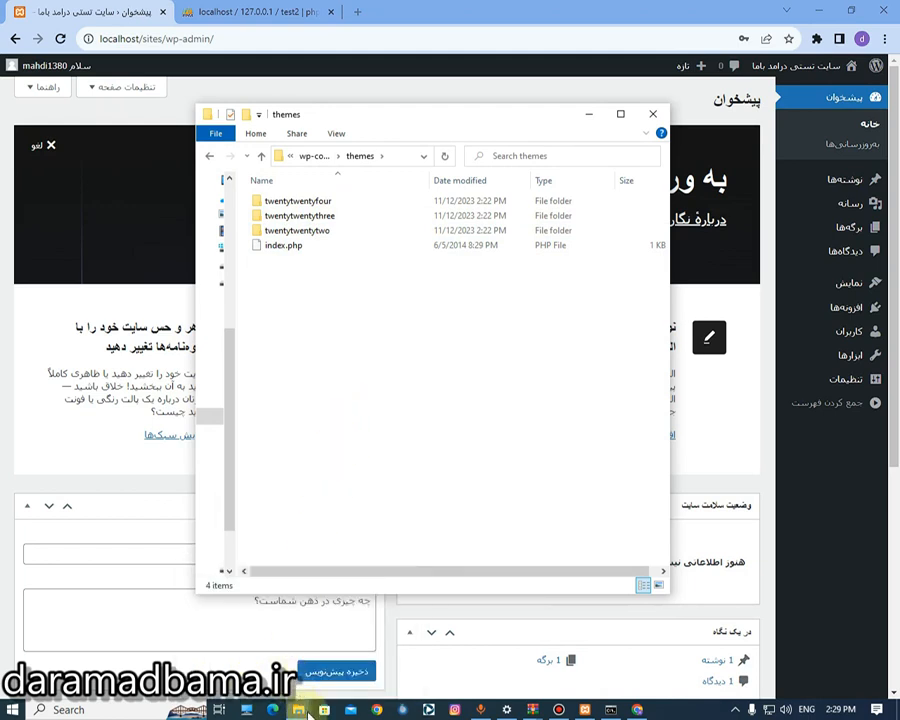
- Extract the astra.zip archive into an astra folder inside themes
{"action": "mouse_move", "coordinate": [300, 709]}
{"action": "left_click", "coordinate": [237, 633]}
{"action": "scroll", "coordinate": [498, 226], "scroll_direction": "up", "scroll_amount": 2}
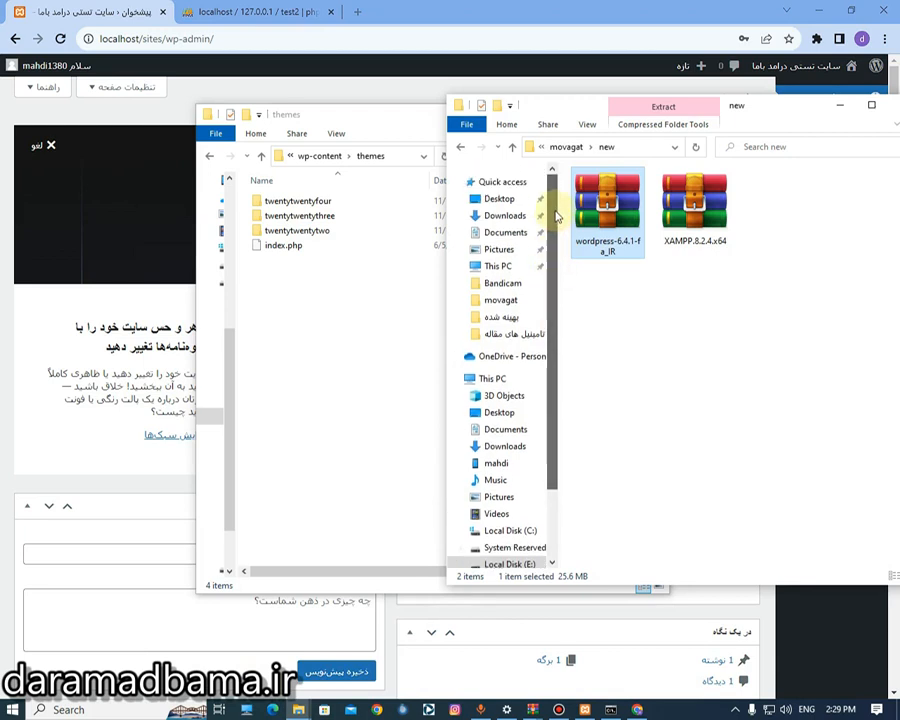
{"action": "left_click", "coordinate": [498, 220]}
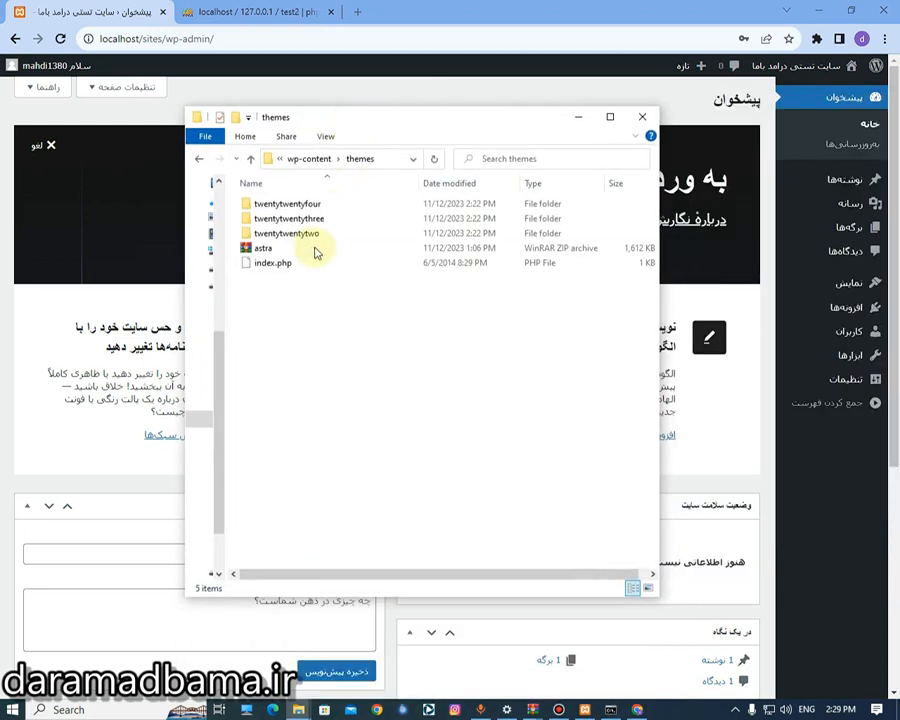
{"action": "left_click", "coordinate": [312, 250]}
{"action": "right_click", "coordinate": [312, 251]}
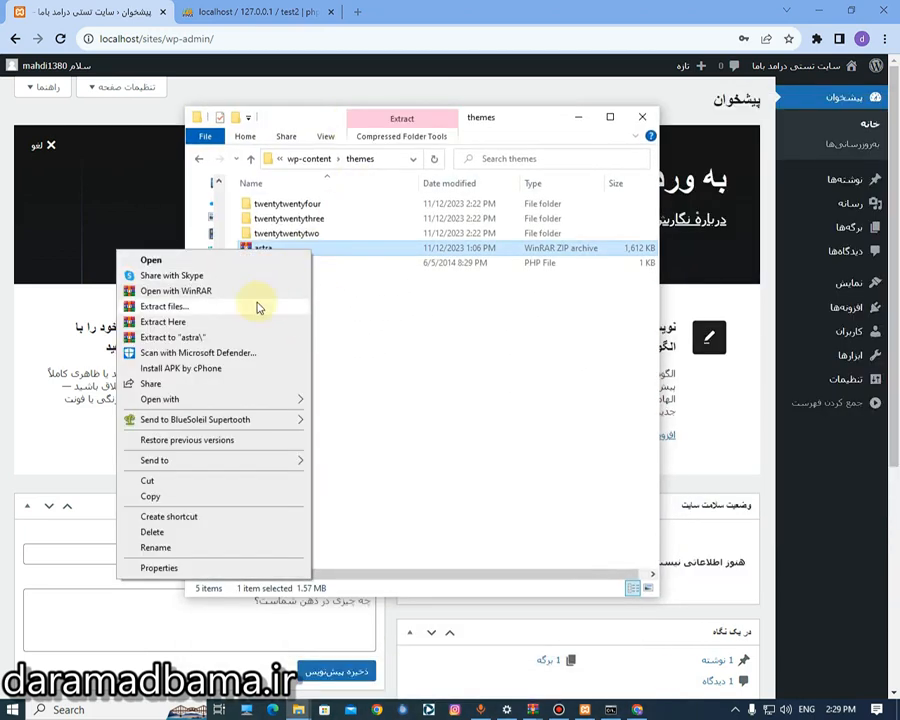
{"action": "left_click", "coordinate": [257, 307]}
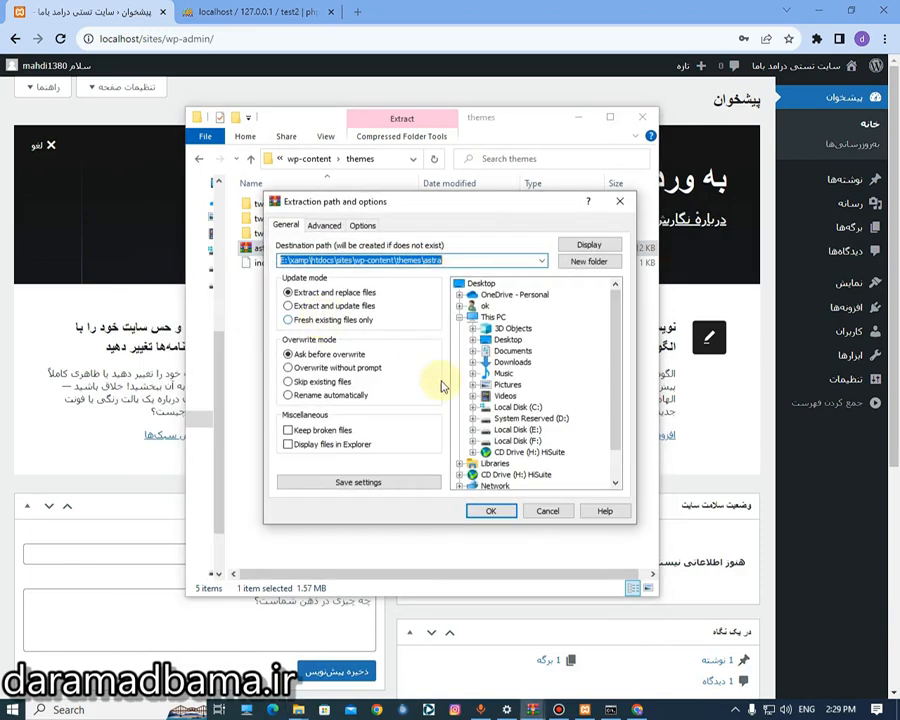
{"action": "left_click", "coordinate": [491, 512]}
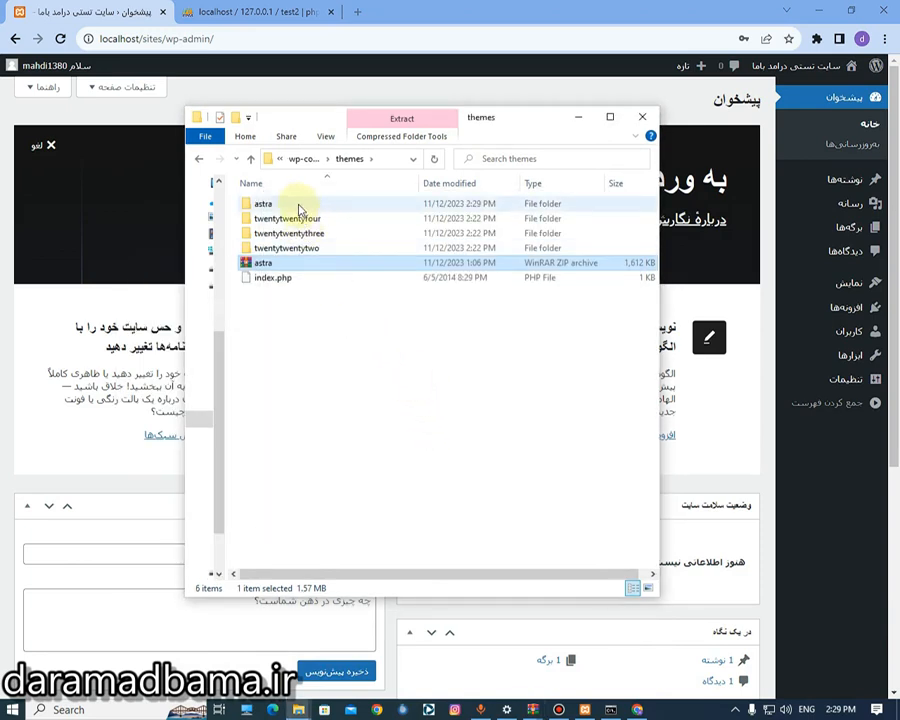
{"action": "left_click", "coordinate": [548, 5]}
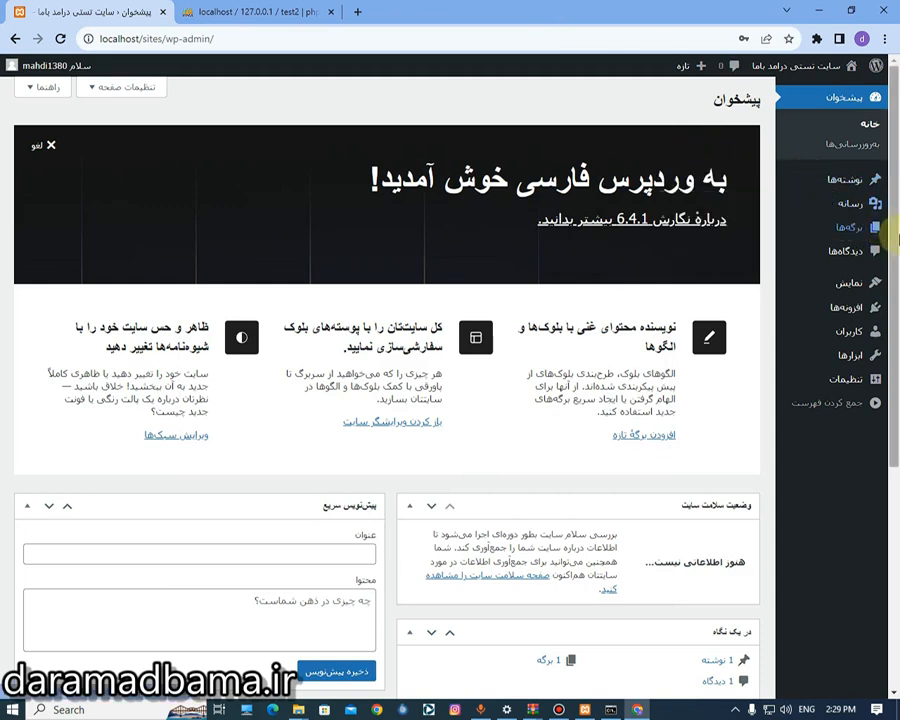
- Activate the Astra theme under Appearance > Themes and view the site's front page in a new tab
{"action": "left_click", "coordinate": [740, 286]}
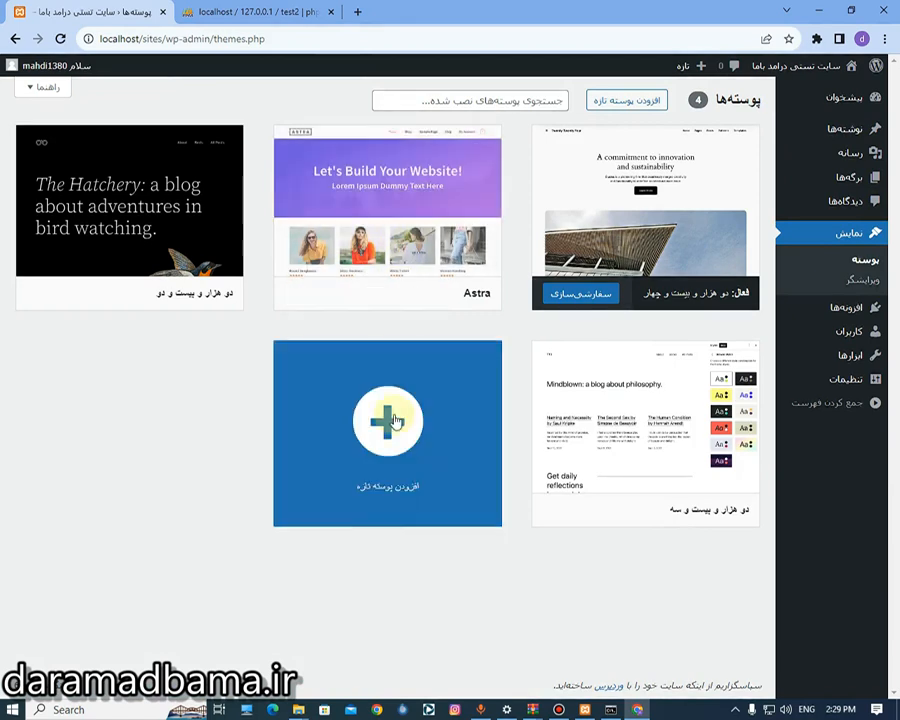
{"action": "mouse_move", "coordinate": [297, 707]}
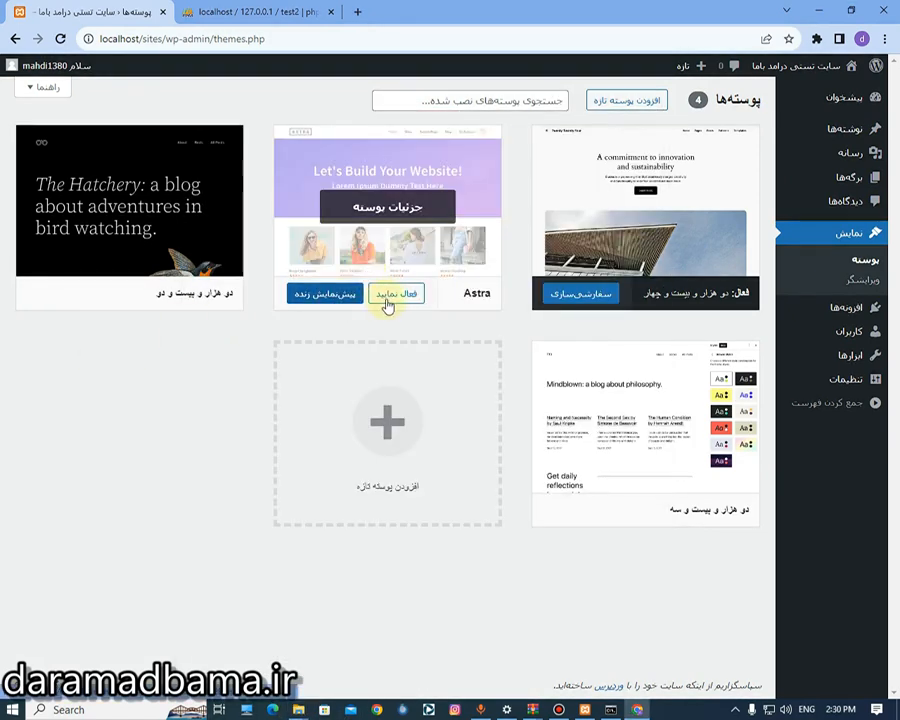
{"action": "left_click", "coordinate": [388, 298]}
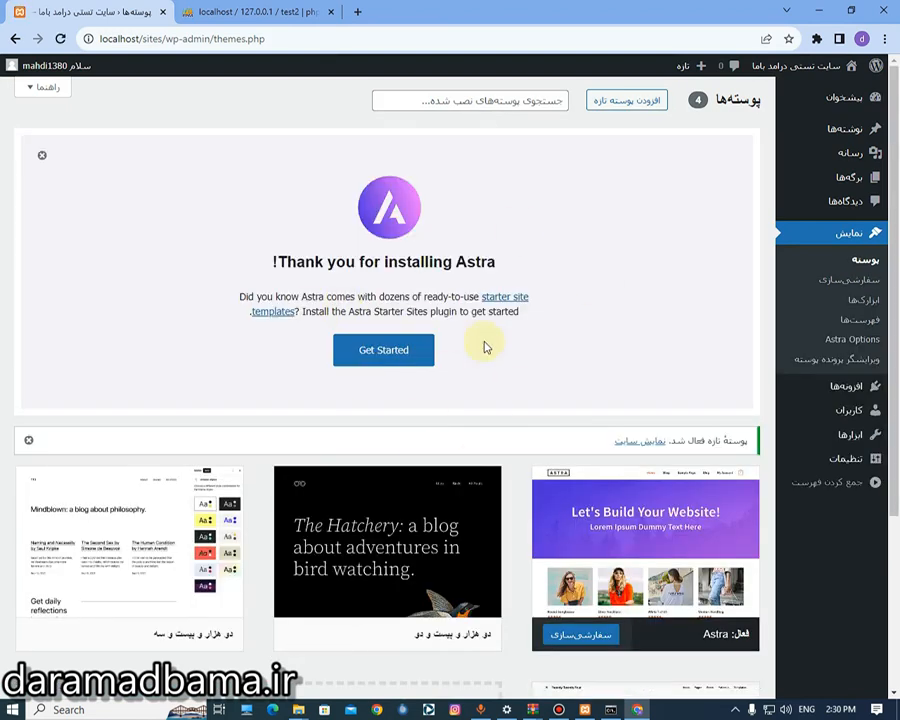
{"action": "scroll", "coordinate": [870, 330], "scroll_direction": "down", "scroll_amount": 2}
{"action": "scroll", "coordinate": [860, 200], "scroll_direction": "up", "scroll_amount": 2}
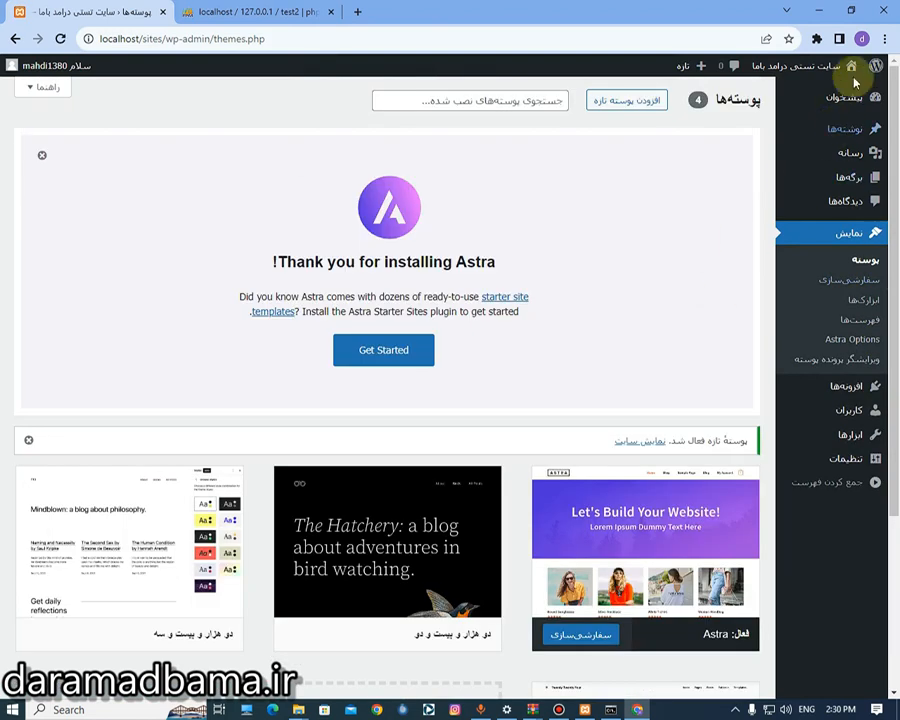
{"action": "middle_click", "coordinate": [840, 96]}
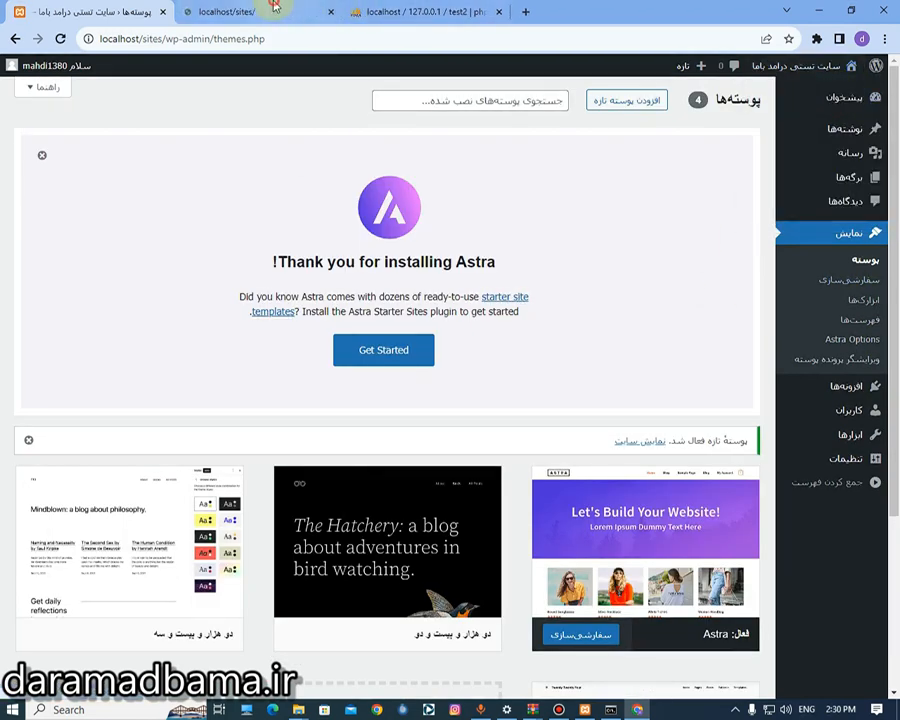
{"action": "left_click", "coordinate": [275, 10]}
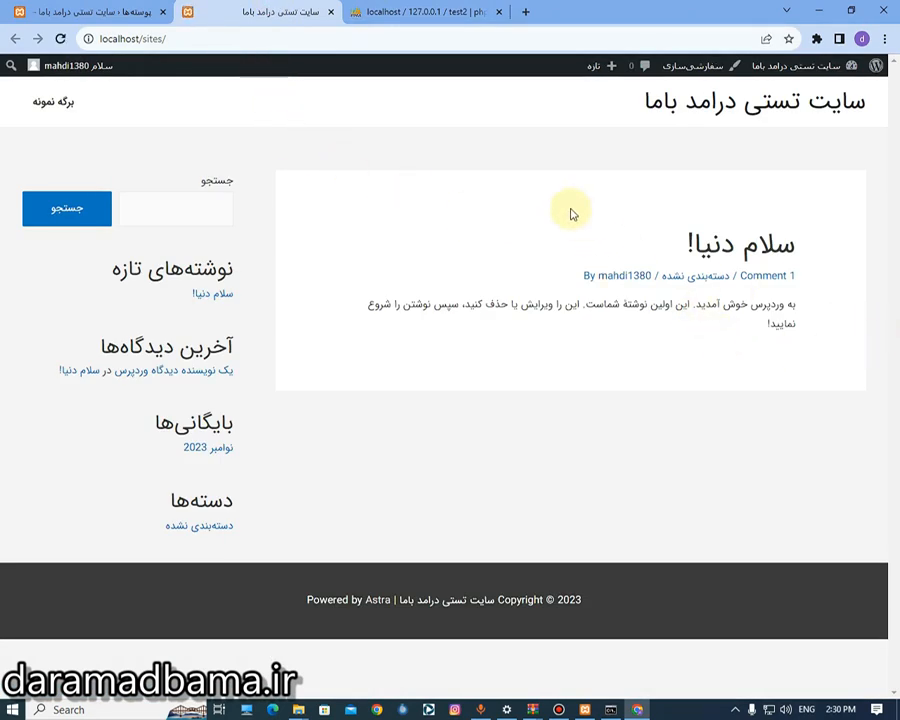
{"action": "left_click", "coordinate": [150, 39]}
{"action": "left_click", "coordinate": [340, 200]}
{"action": "left_click", "coordinate": [241, 44]}
{"action": "left_click_drag", "start_coordinate": [181, 46], "coordinate": [115, 40]}
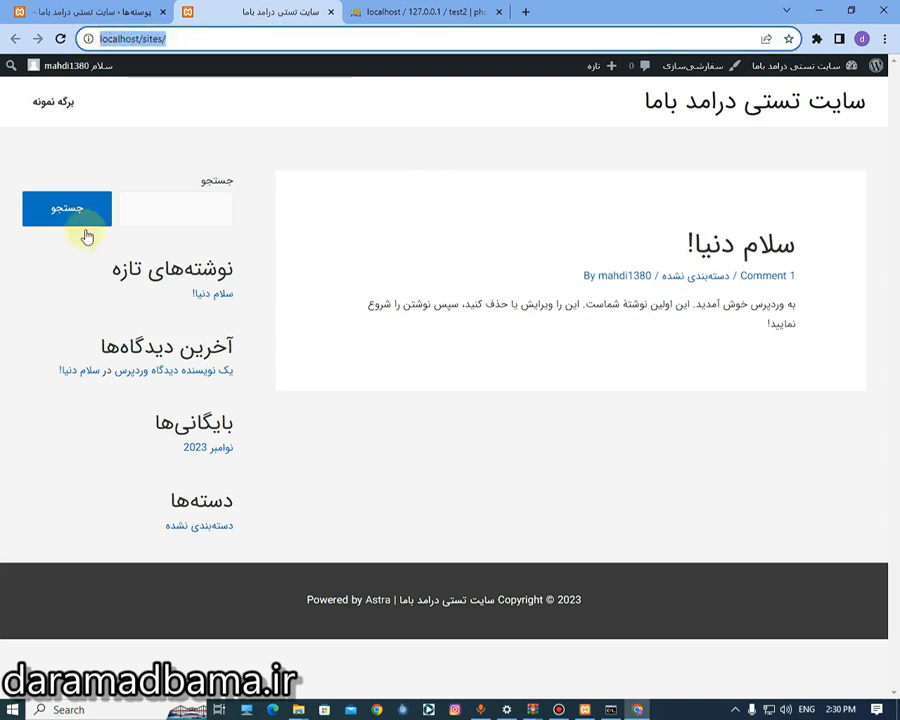
{"action": "left_click", "coordinate": [257, 166]}
{"action": "left_click", "coordinate": [165, 39]}
{"action": "left_click", "coordinate": [201, 141]}
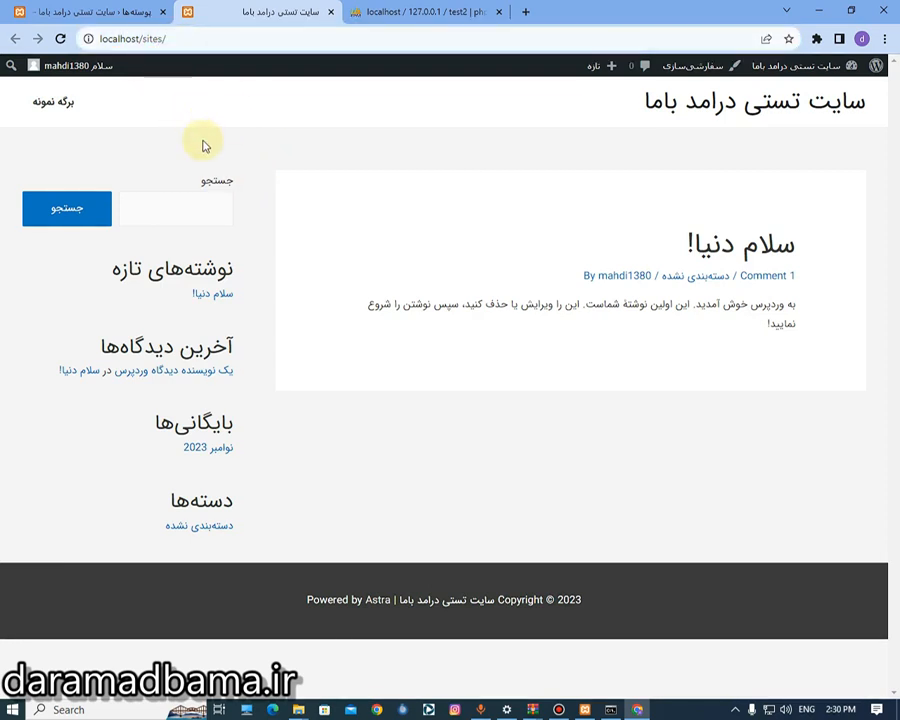